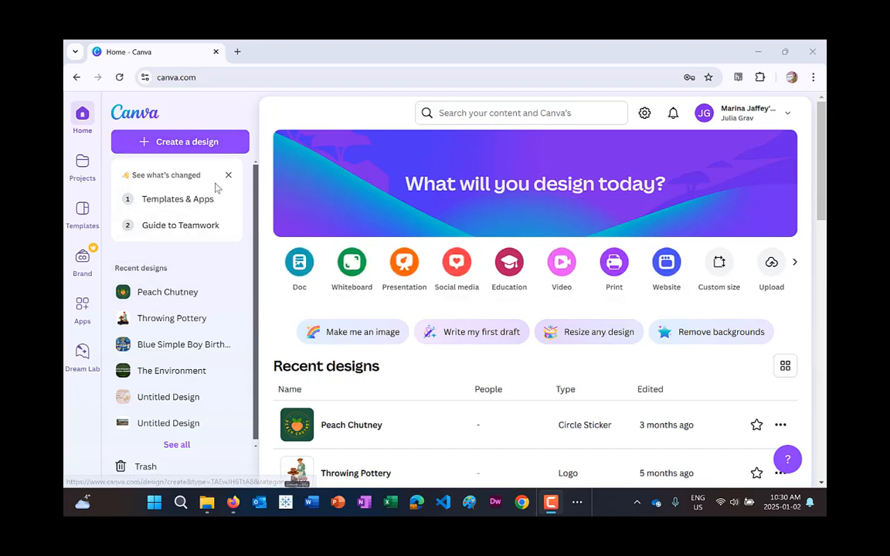
Create a new design using the Logo format.
left_click(192, 142)
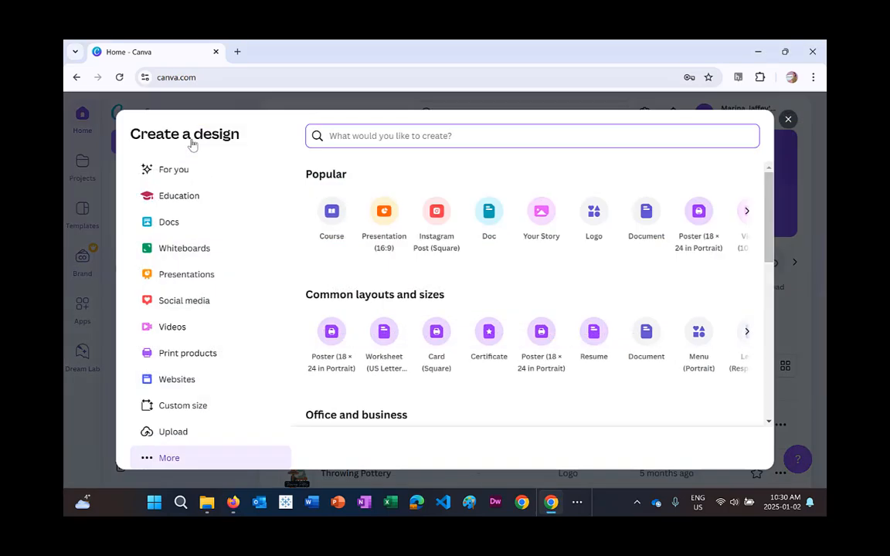
left_click(592, 216)
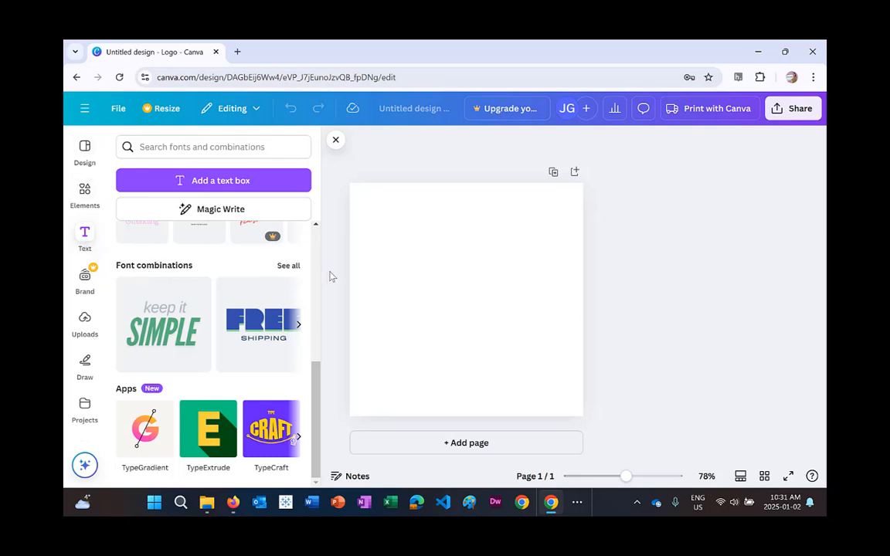
Browse all font combinations and add the "FRESH &trending" combination to the logo.
left_click(288, 266)
scroll(241, 353, "down", 2)
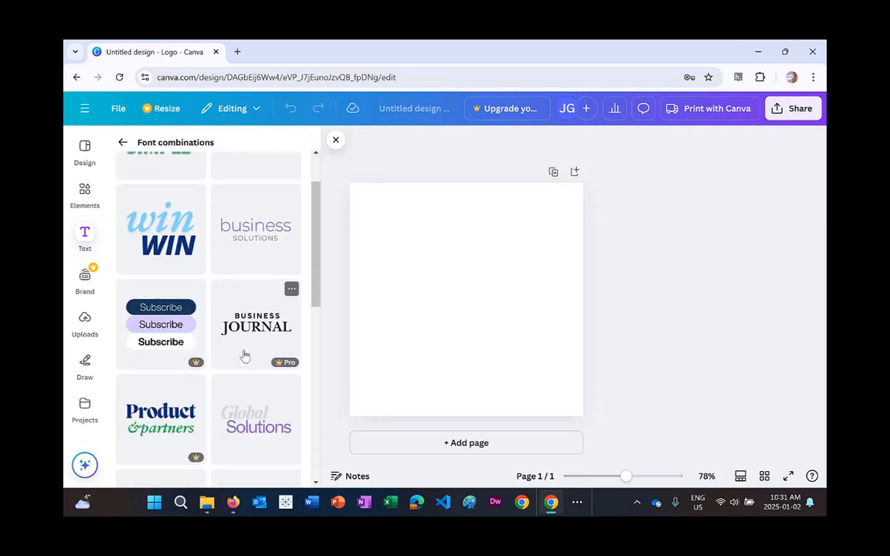
scroll(244, 355, "down", 6)
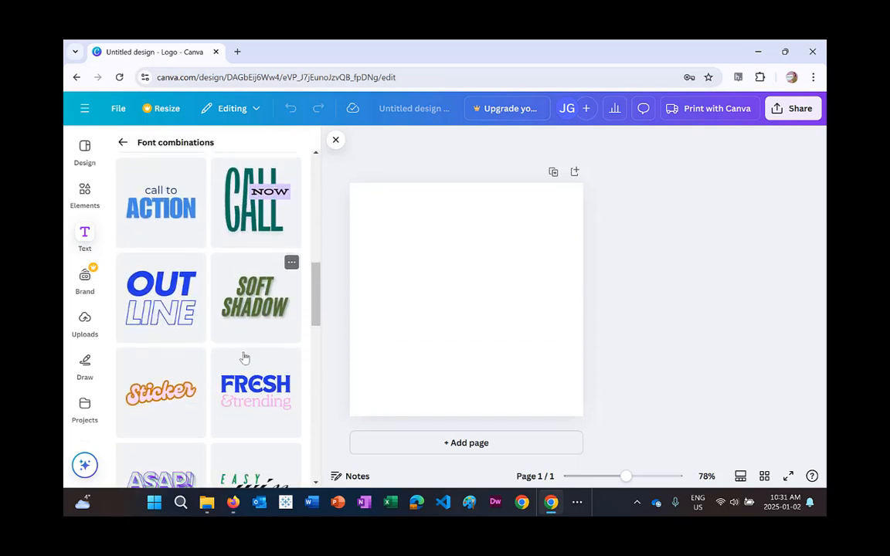
scroll(244, 357, "down", 1)
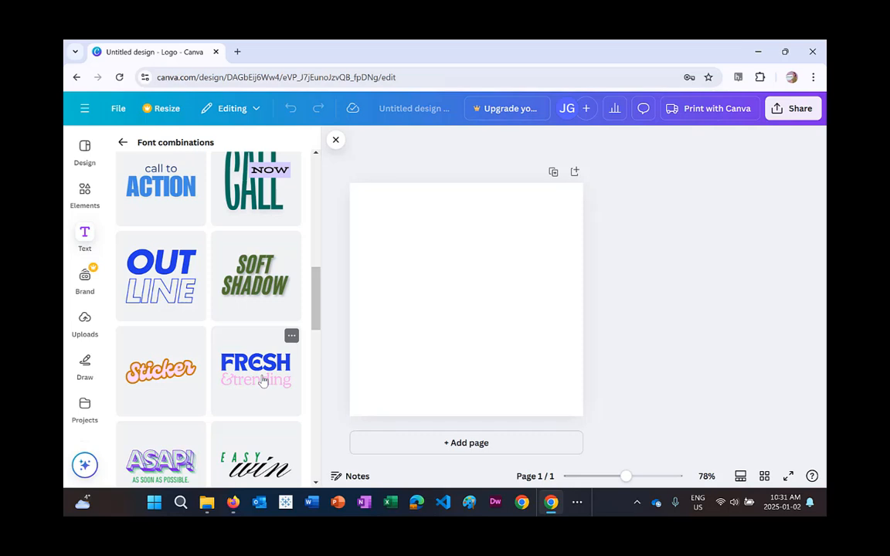
left_click(262, 380)
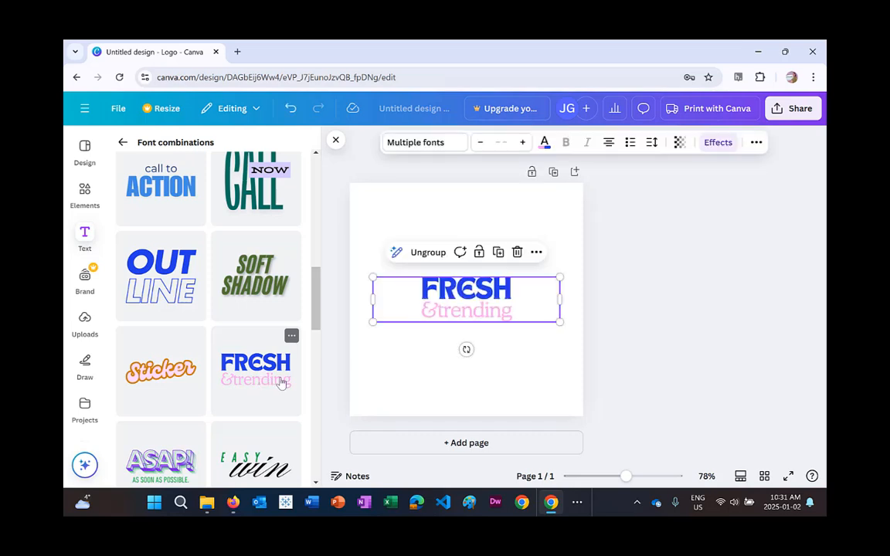
Replace the headline text with "NATURE".
left_click(466, 291)
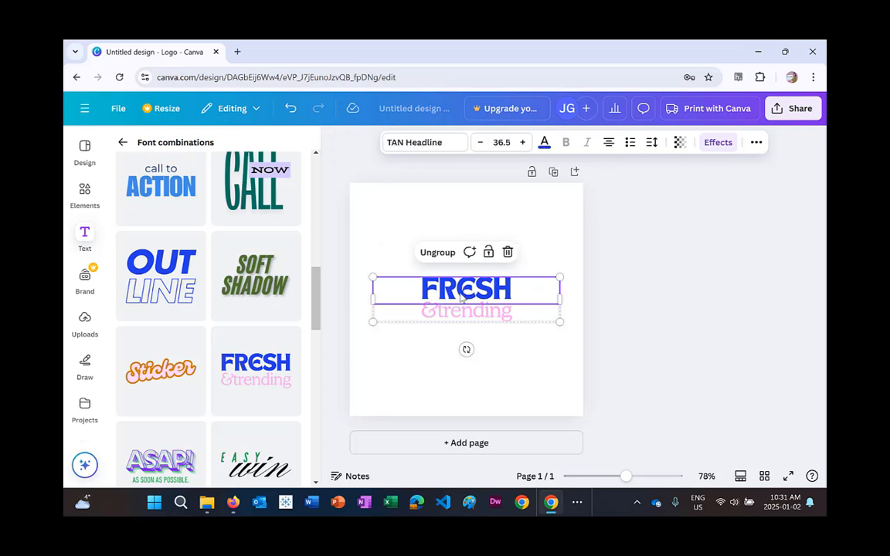
double_click(463, 292)
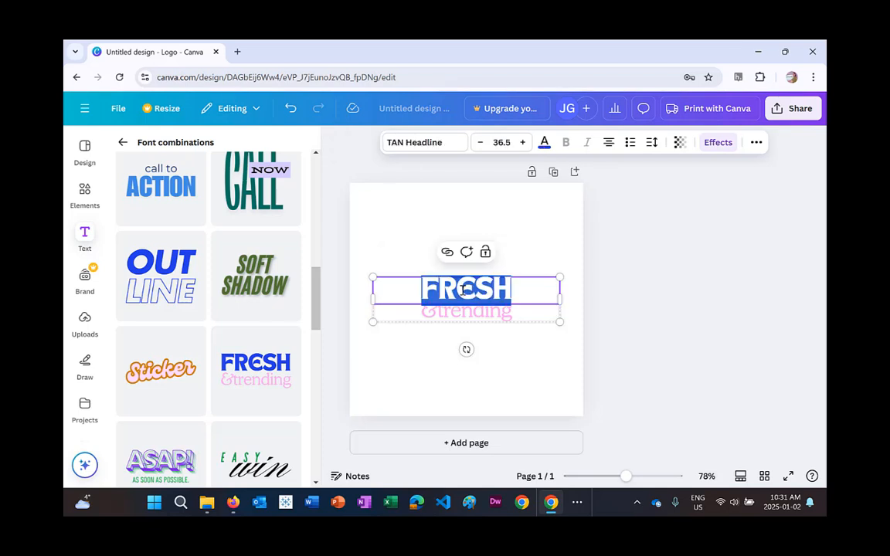
type("NAT")
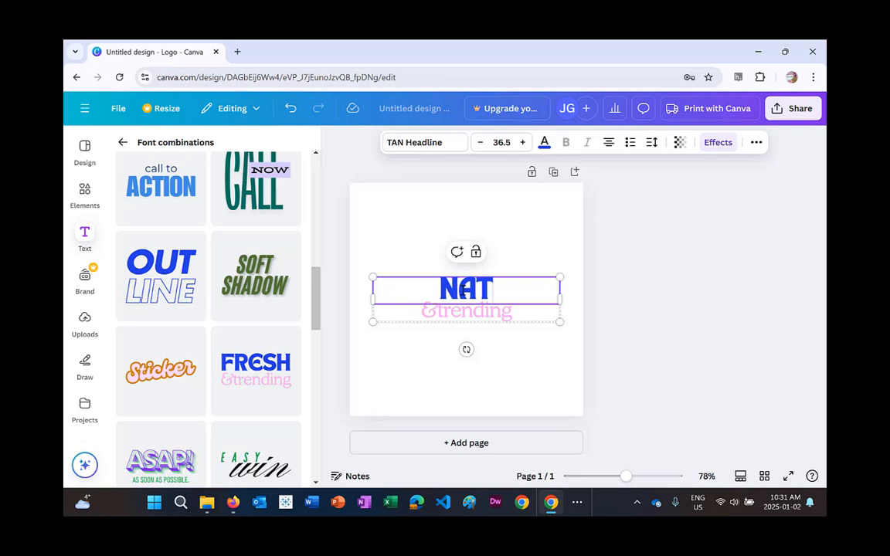
type("URE")
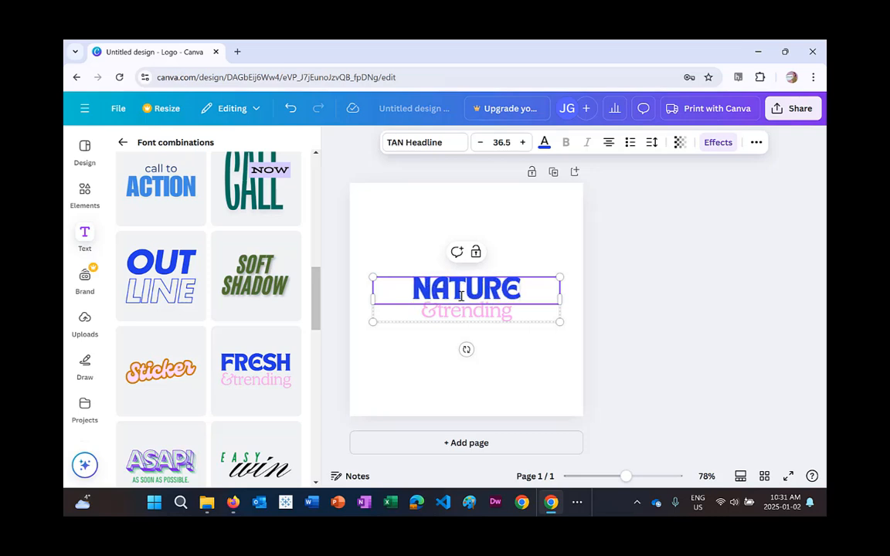
Replace the subtitle text with "daycare".
double_click(461, 313)
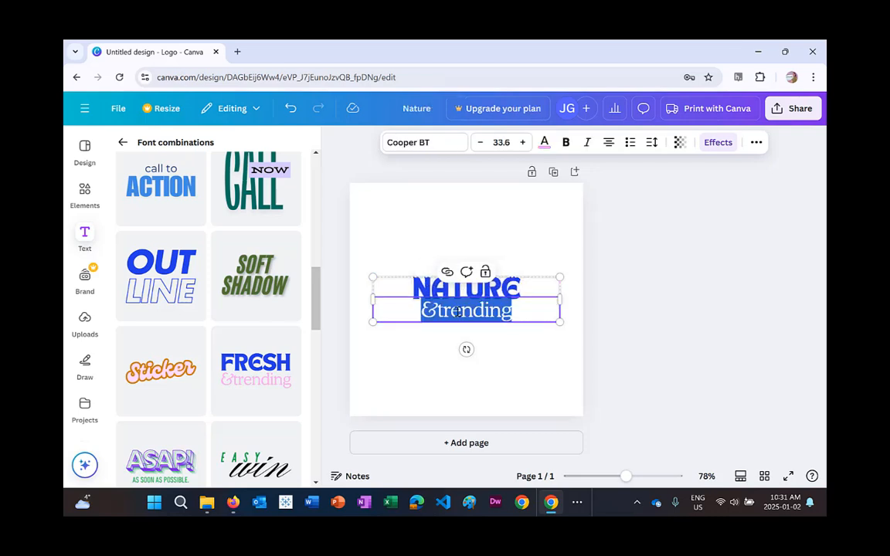
type("daycare")
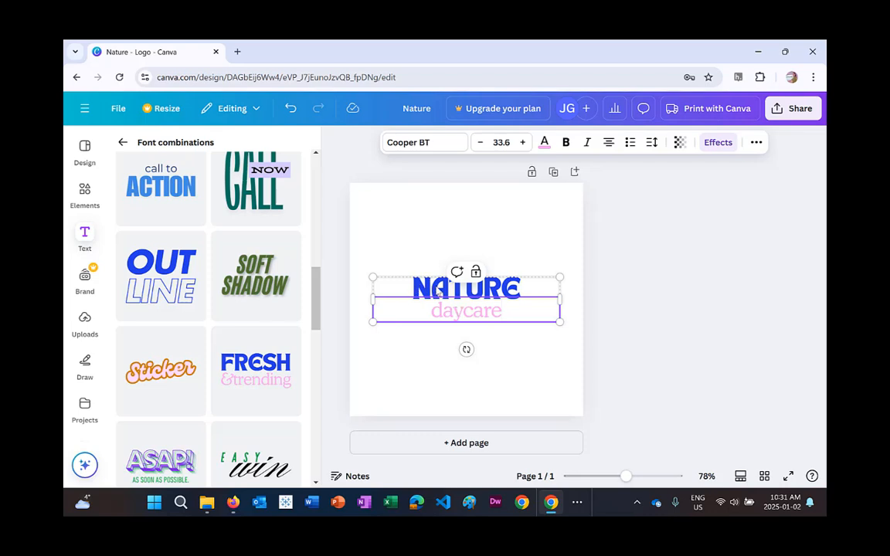
Set the "NATURE" headline colour to aqua blue #0CC0DF.
left_click(443, 285)
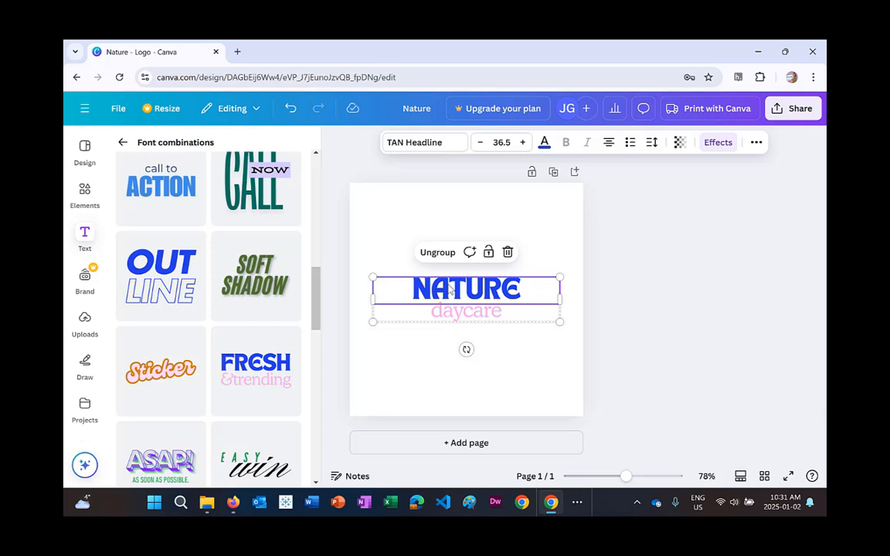
double_click(451, 288)
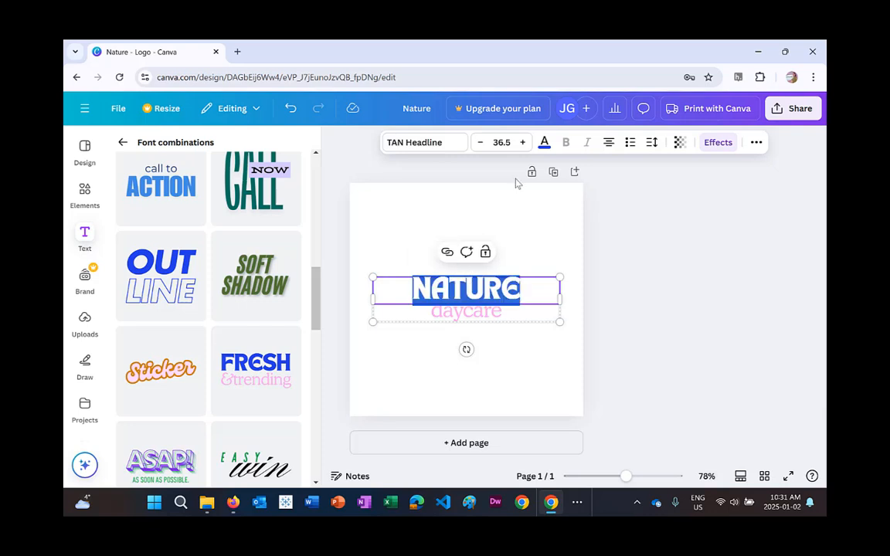
left_click(543, 144)
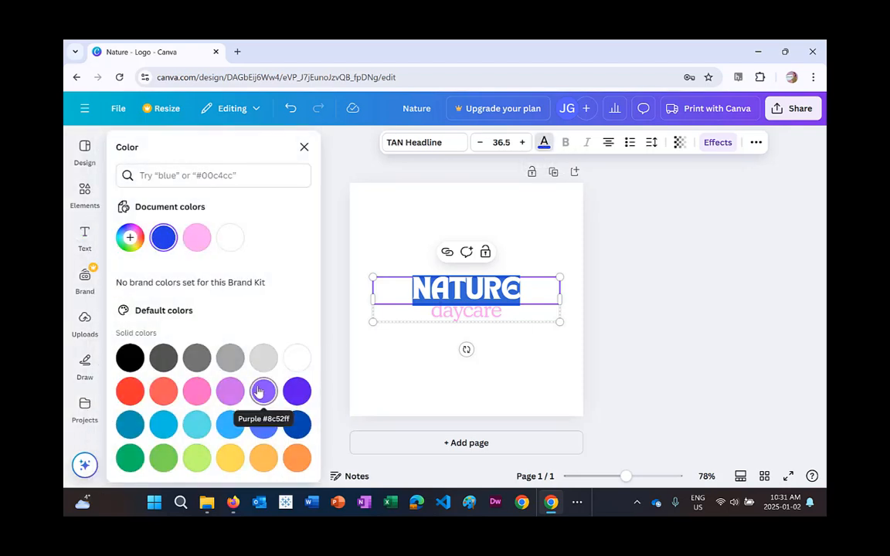
left_click(161, 426)
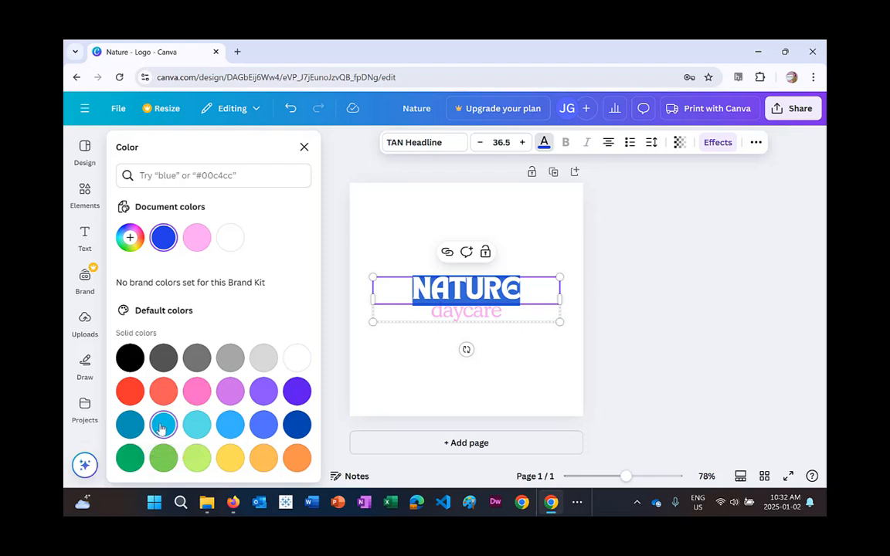
left_click(130, 238)
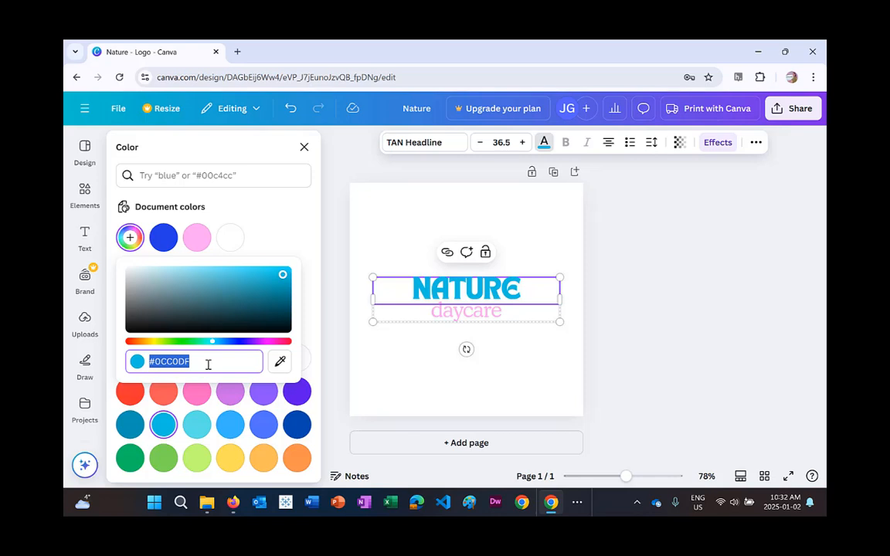
type("#0")
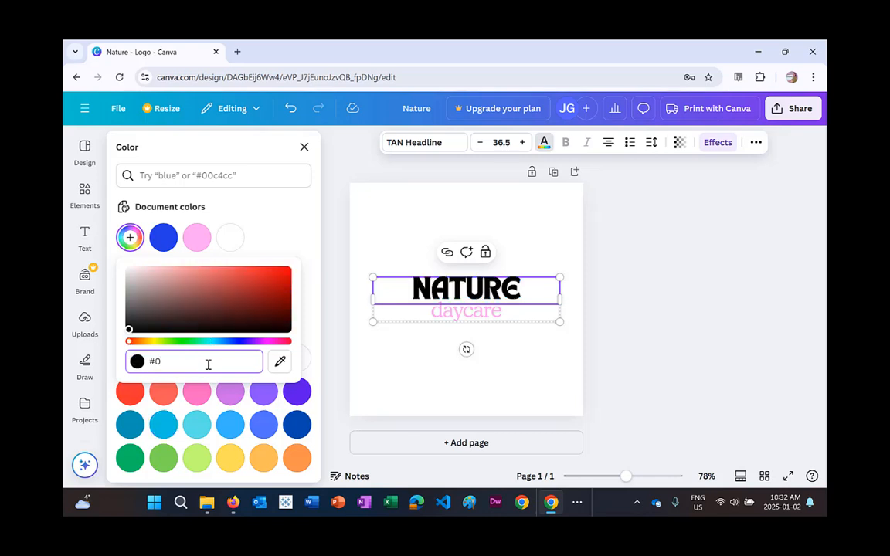
type("CC0")
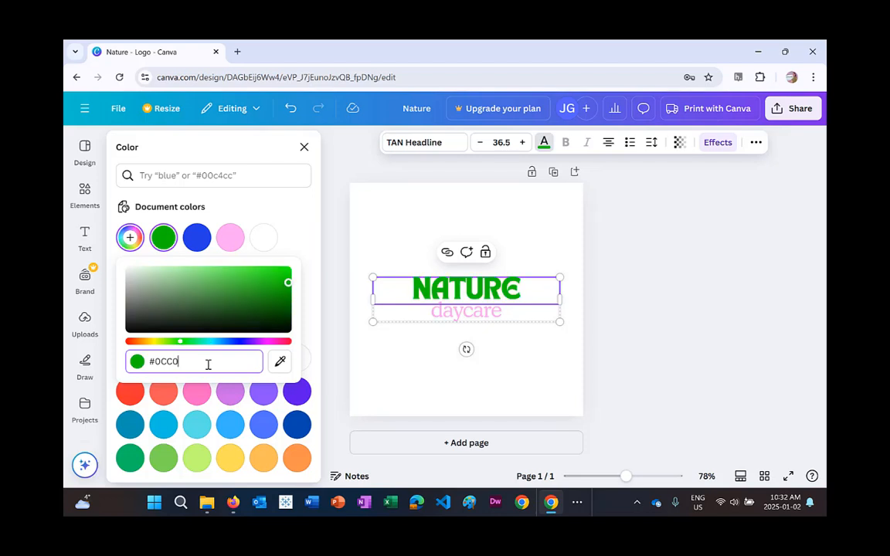
type("DF")
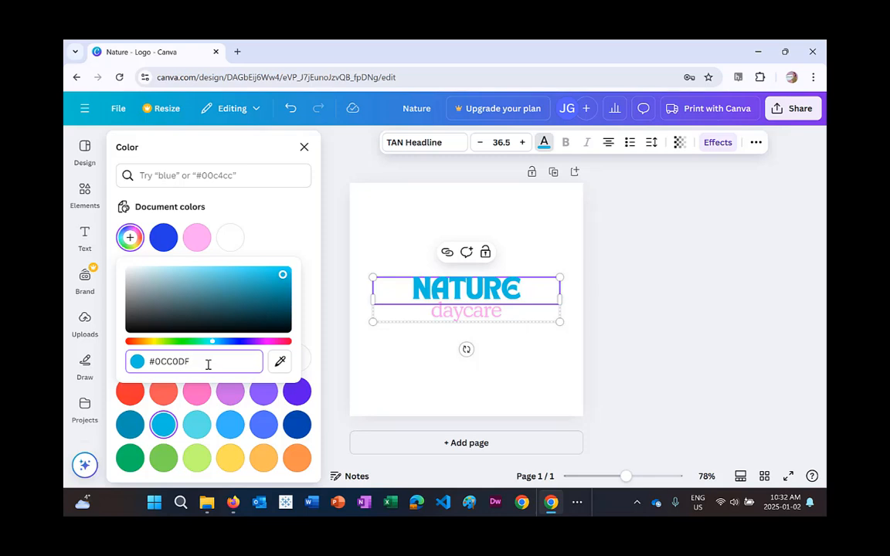
key("Return")
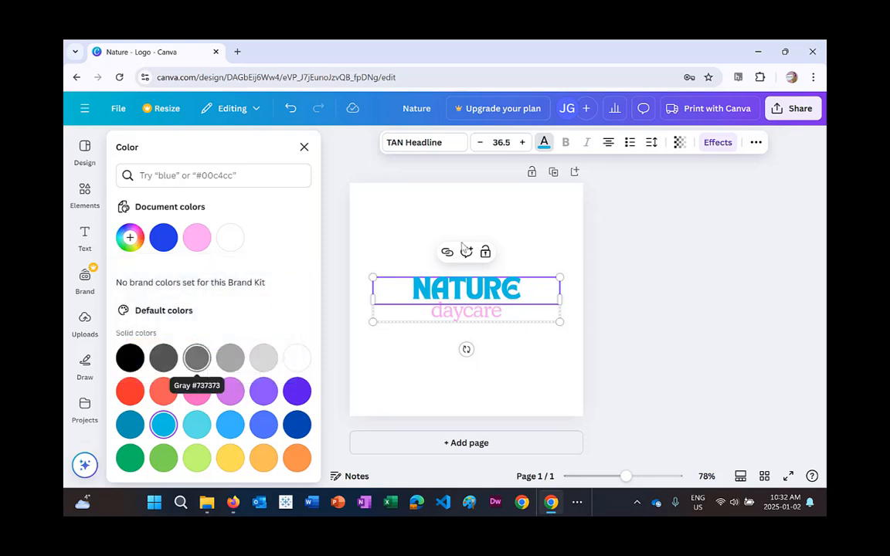
Set the "daycare" subtitle colour to #5E17EB.
left_click(469, 314)
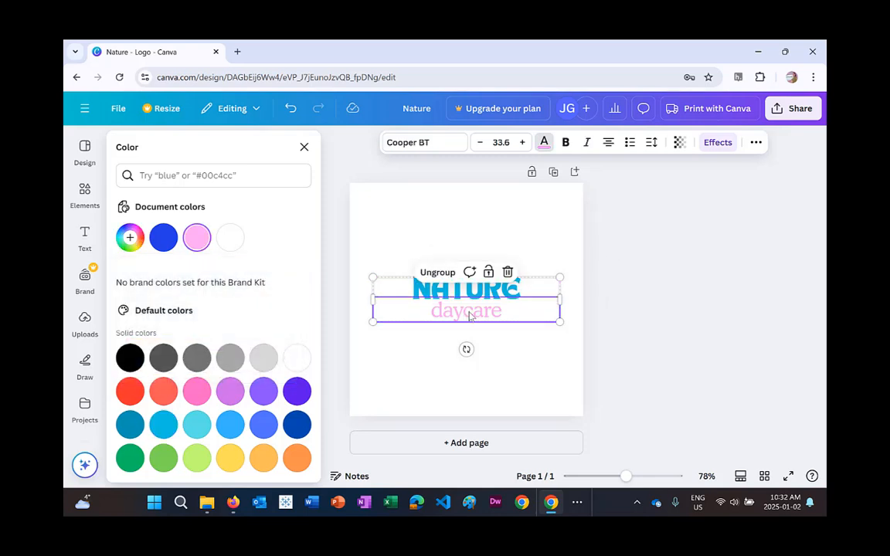
double_click(468, 312)
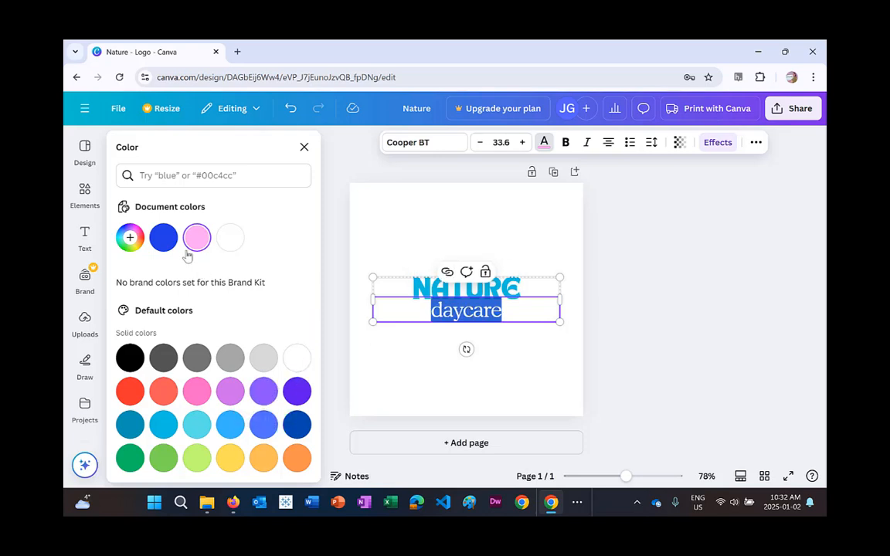
left_click(129, 238)
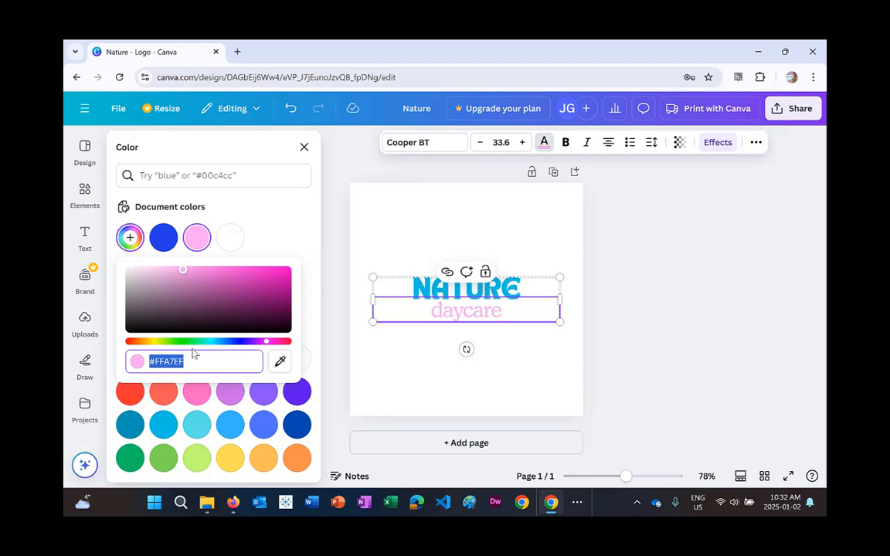
type("#5")
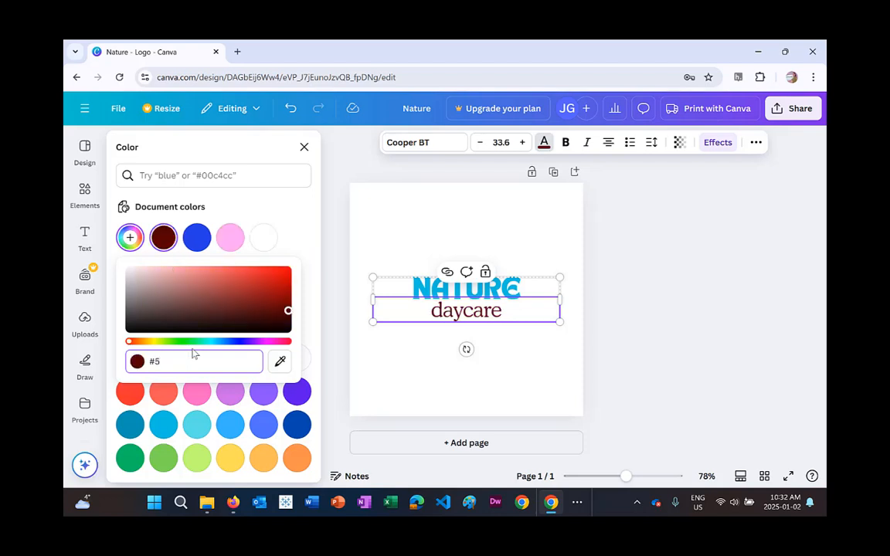
type("E")
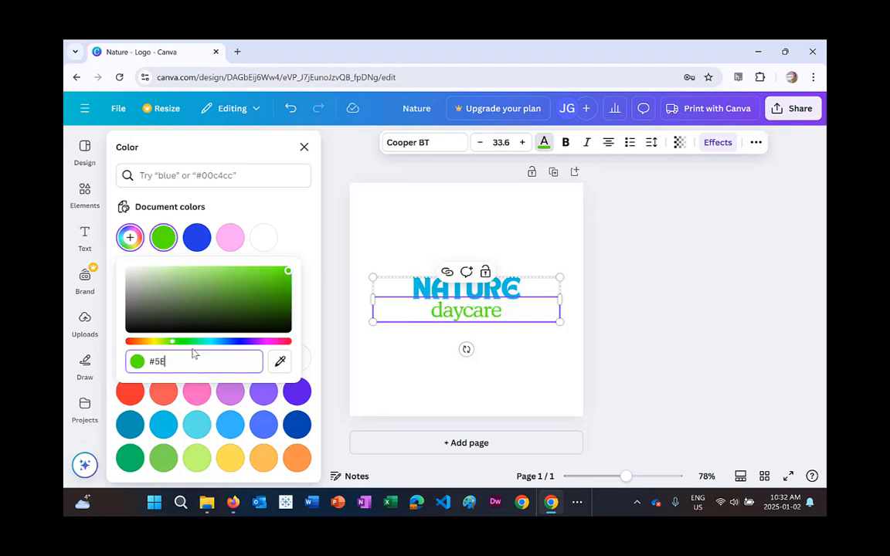
type("17")
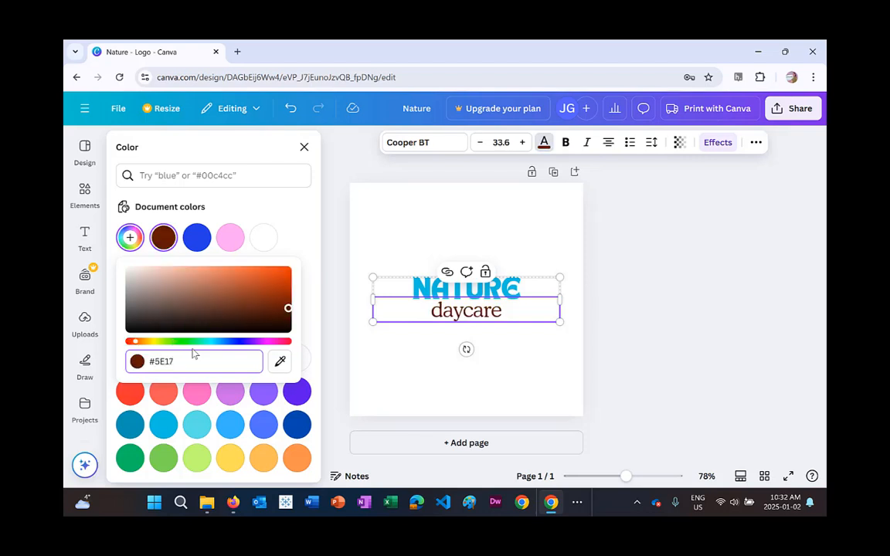
type("EB")
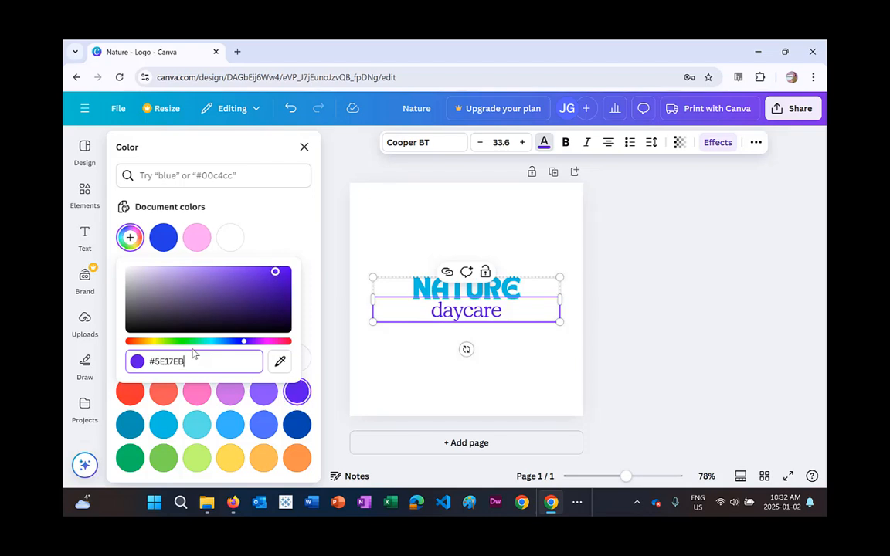
left_click(317, 257)
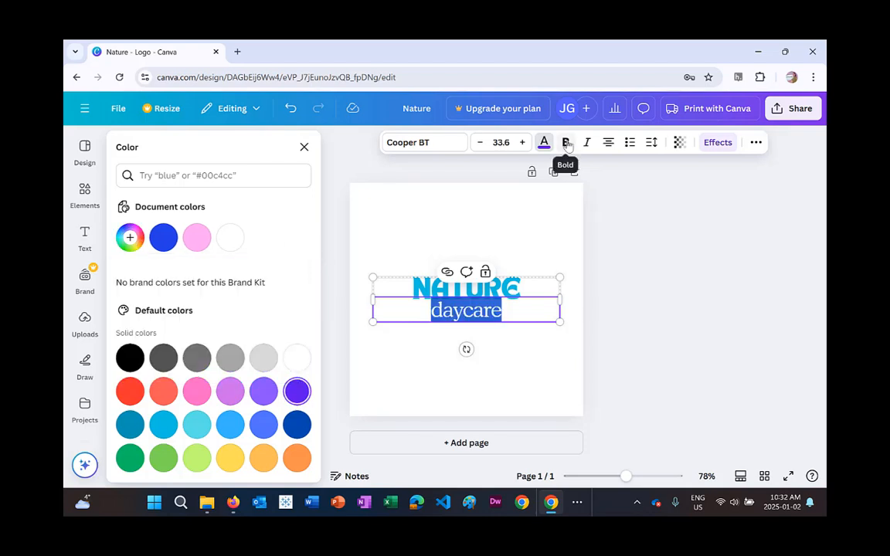
Make the "daycare" subtitle bold.
left_click(413, 311)
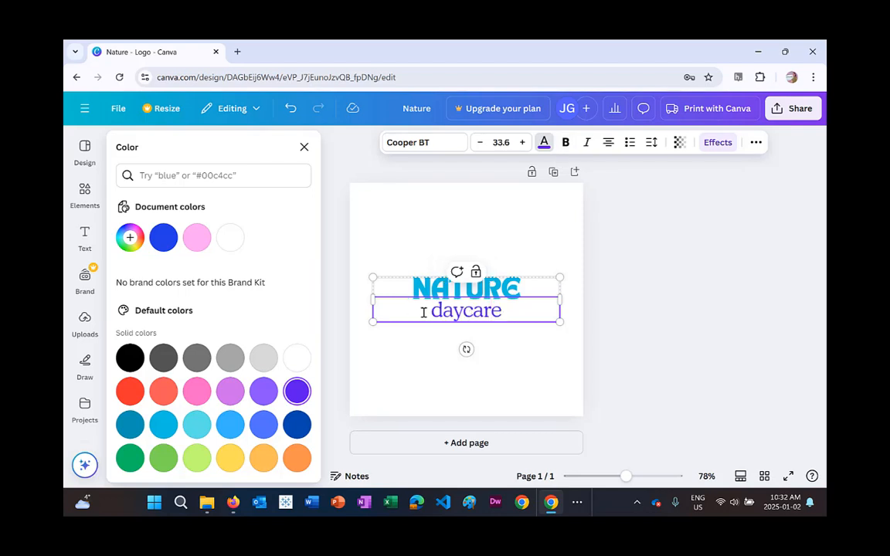
left_click_drag(424, 312, 532, 304)
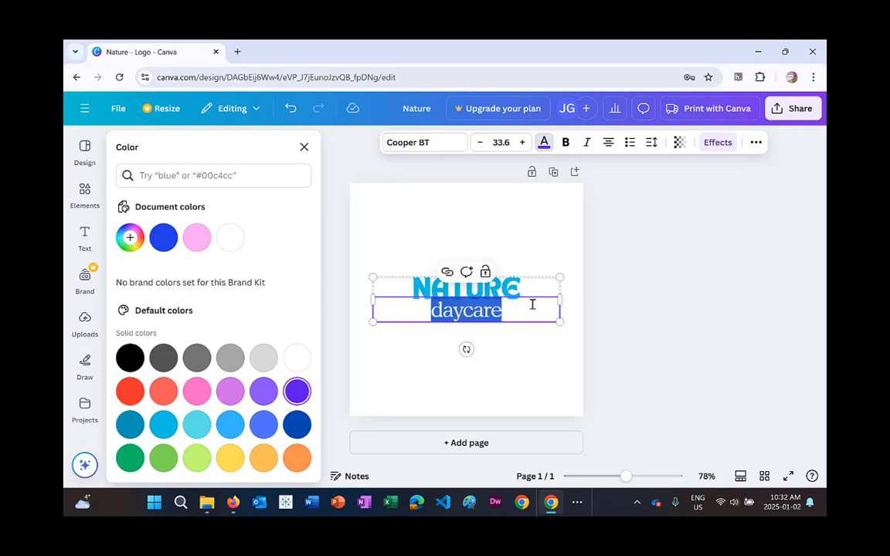
left_click(567, 144)
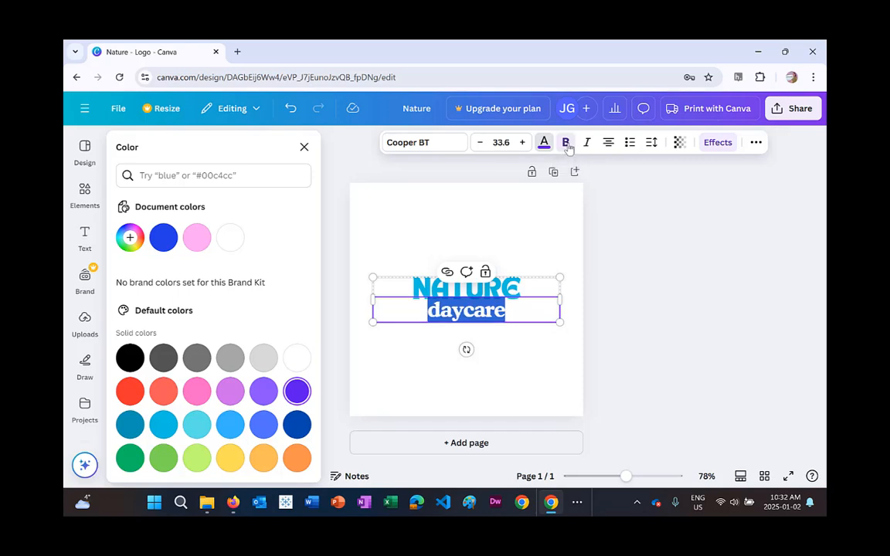
Scale up the whole text group slightly from its corner, bringing the headline to size 40.
left_click(553, 230)
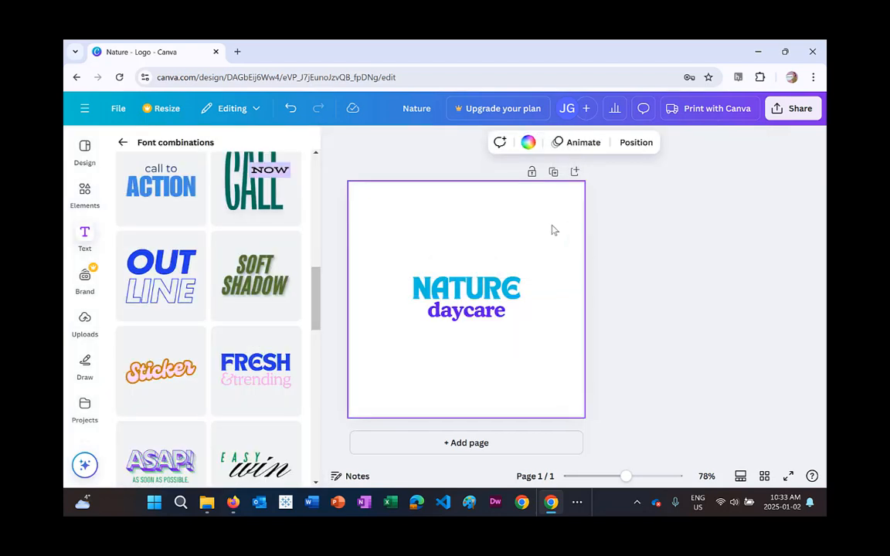
left_click(512, 313)
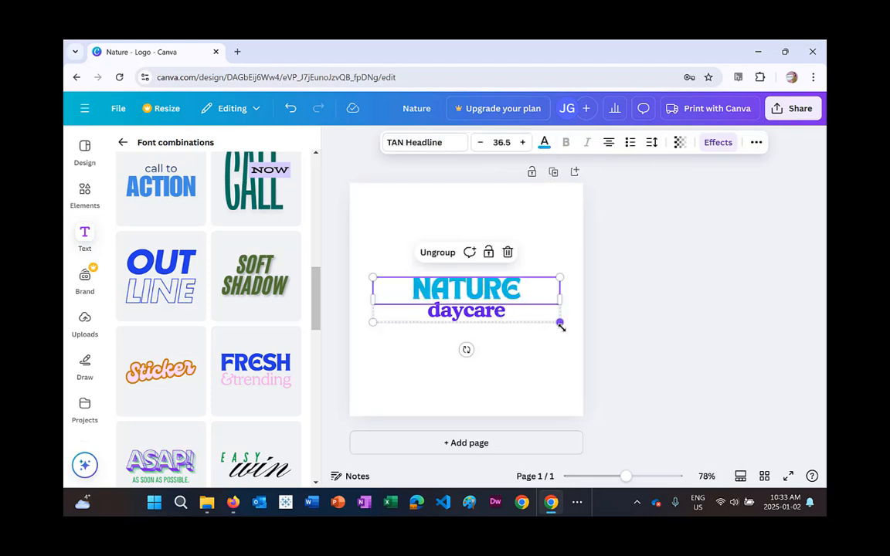
left_click_drag(561, 324, 576, 341)
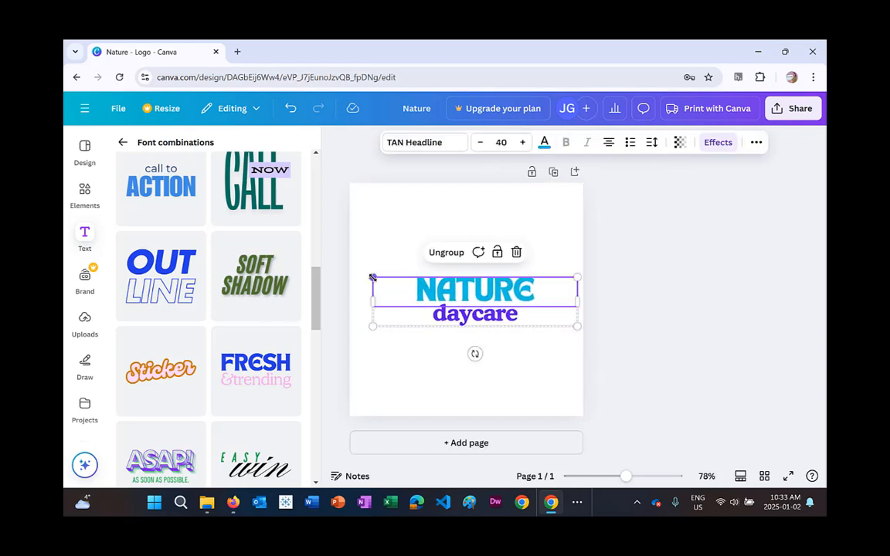
Scale the text group up further from its corner to a headline size of 43.7.
left_click_drag(373, 268, 357, 258)
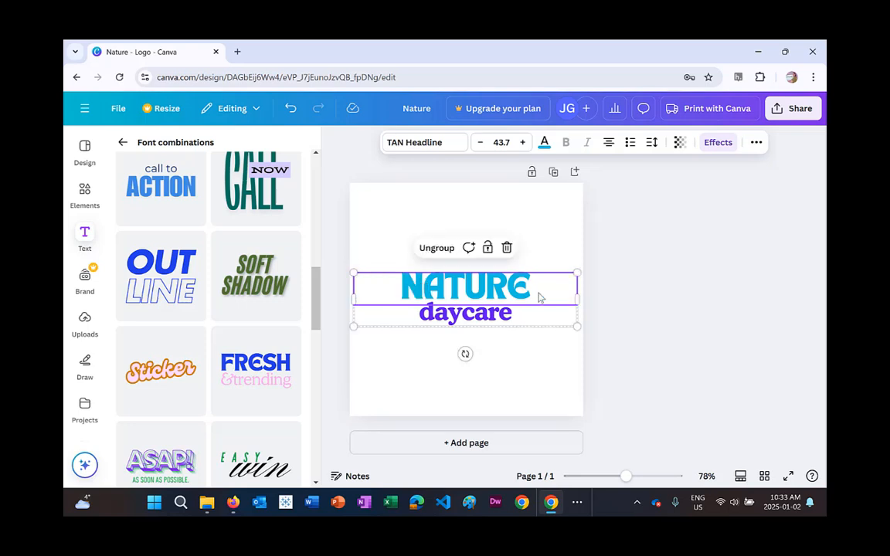
left_click_drag(549, 296, 550, 296)
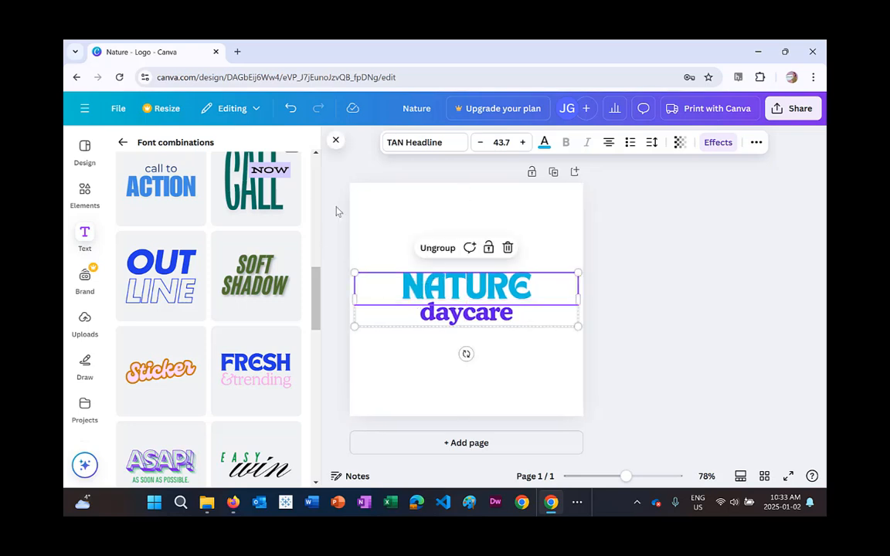
Search the elements library for "Sun outline" graphics and add the thin peach sun-ray graphic to the design.
left_click(78, 197)
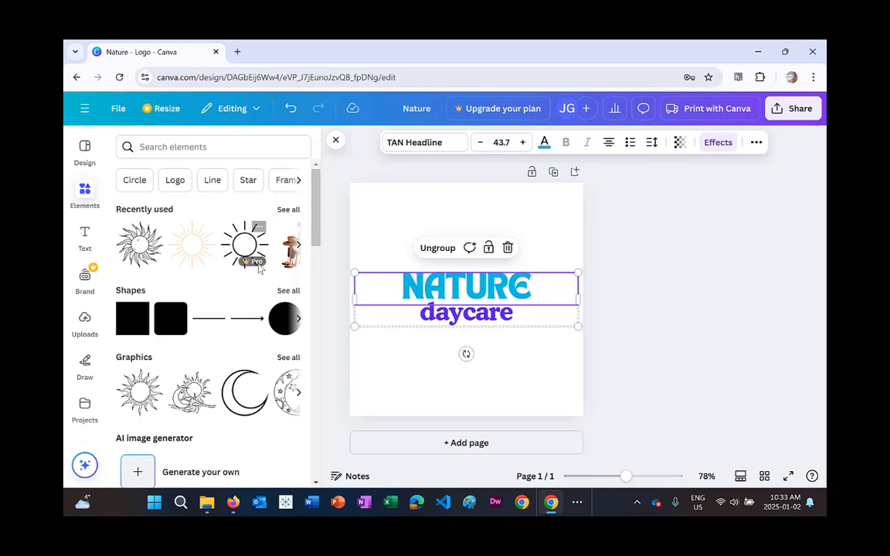
mouse_move(259, 264)
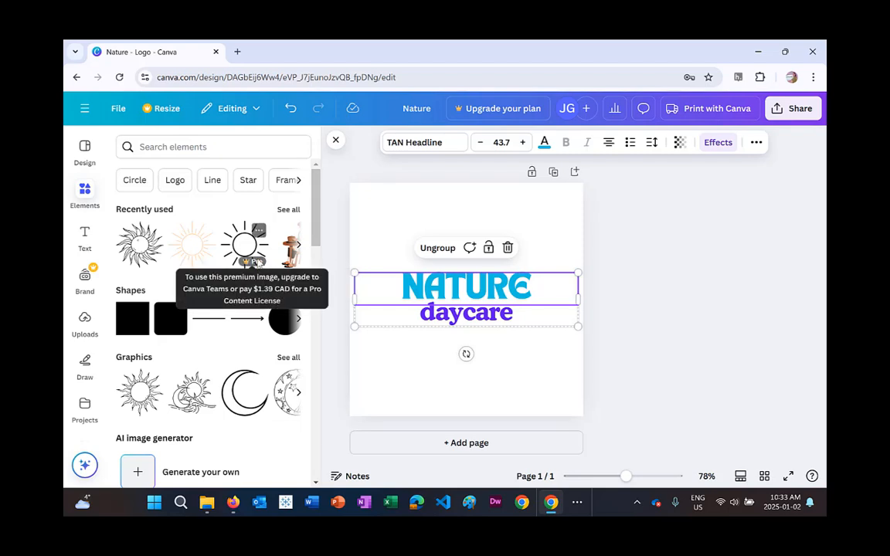
left_click(241, 145)
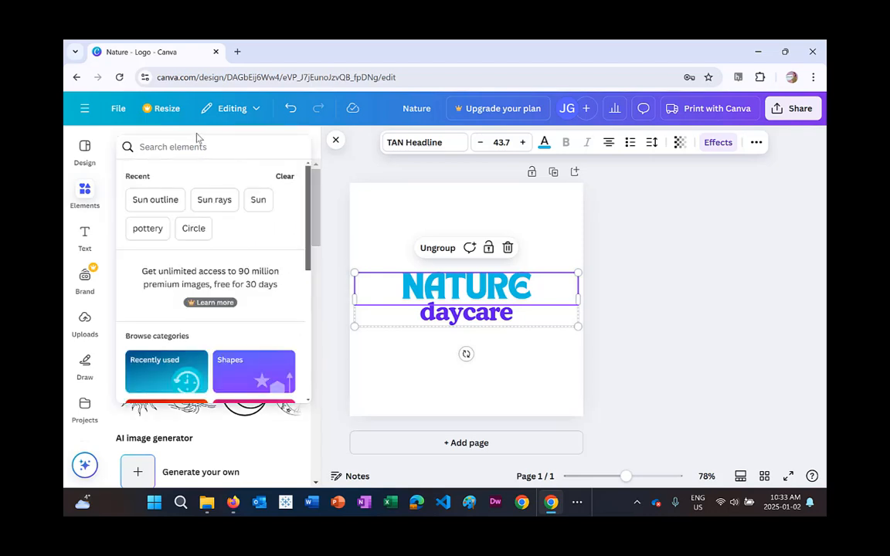
type("sun")
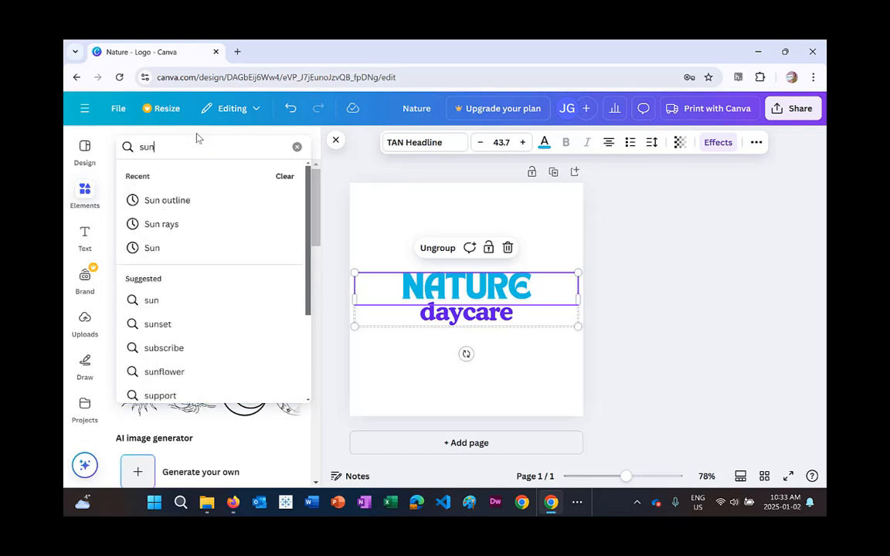
type(" out,in")
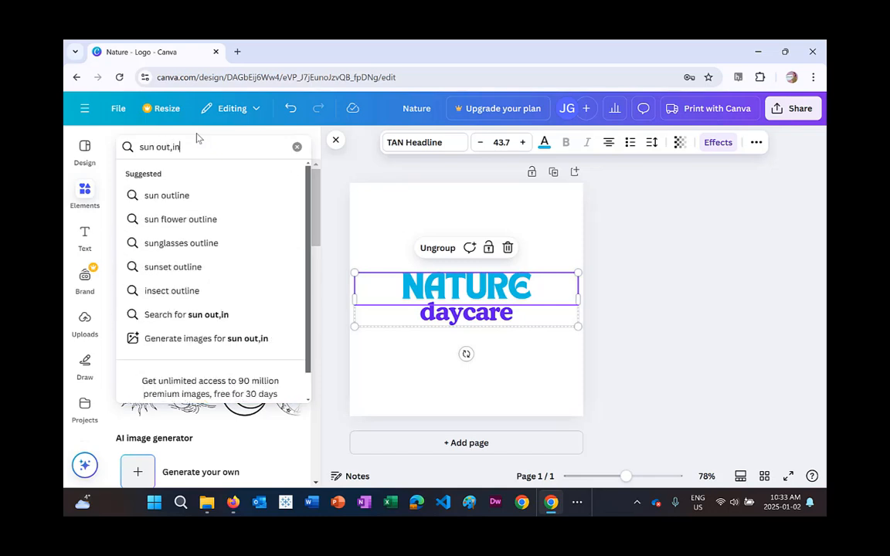
key("BackSpace")
key("BackSpace")
key("BackSpace")
type("line")
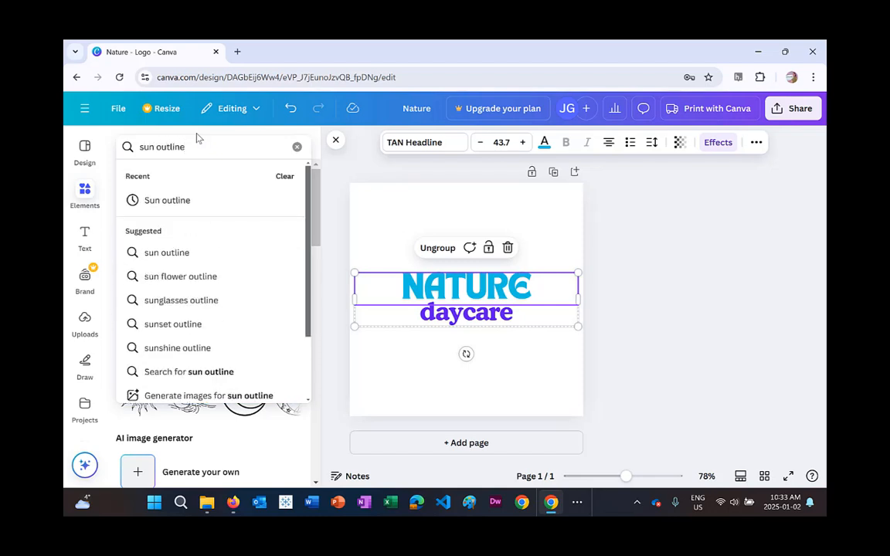
left_click(169, 200)
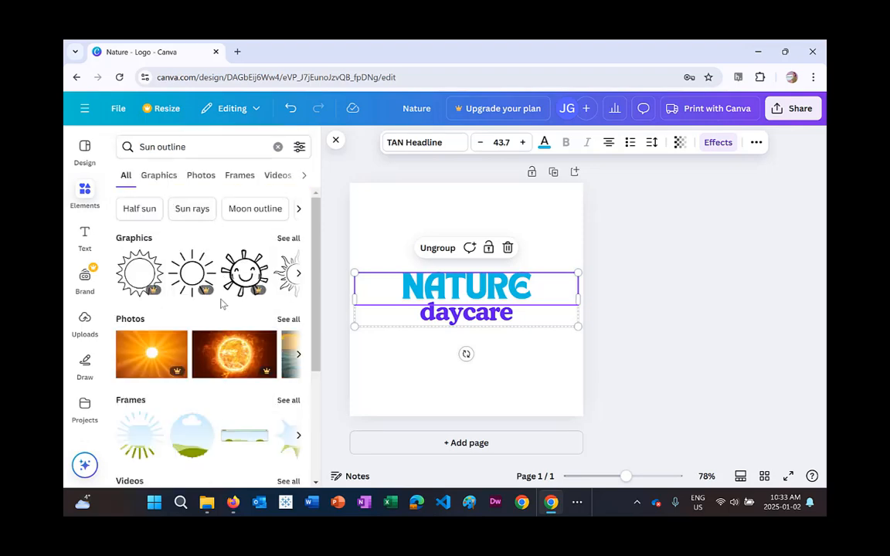
scroll(219, 298, "down", 3)
scroll(218, 299, "up", 3)
left_click(152, 181)
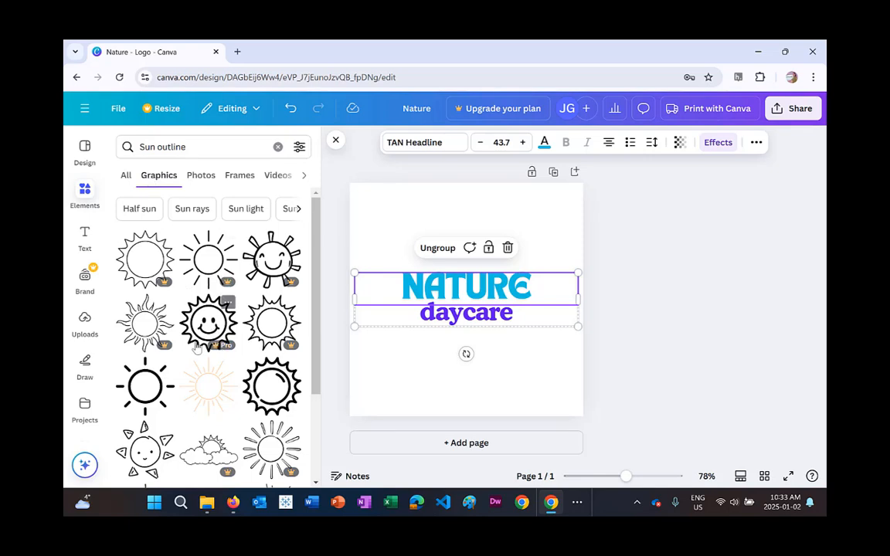
left_click(215, 399)
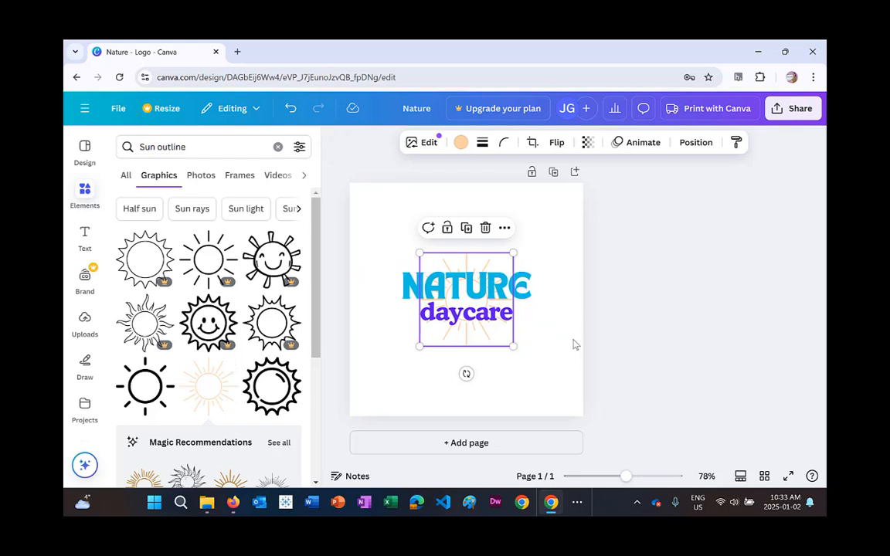
Enlarge the sun graphic to fill the canvas and arrange the text group over its upper half.
left_click_drag(515, 348, 576, 403)
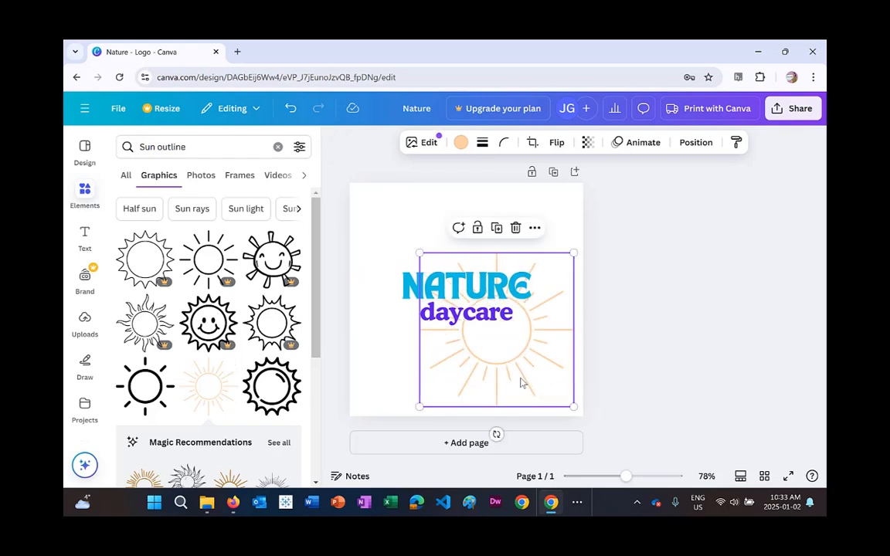
left_click_drag(521, 381, 459, 317)
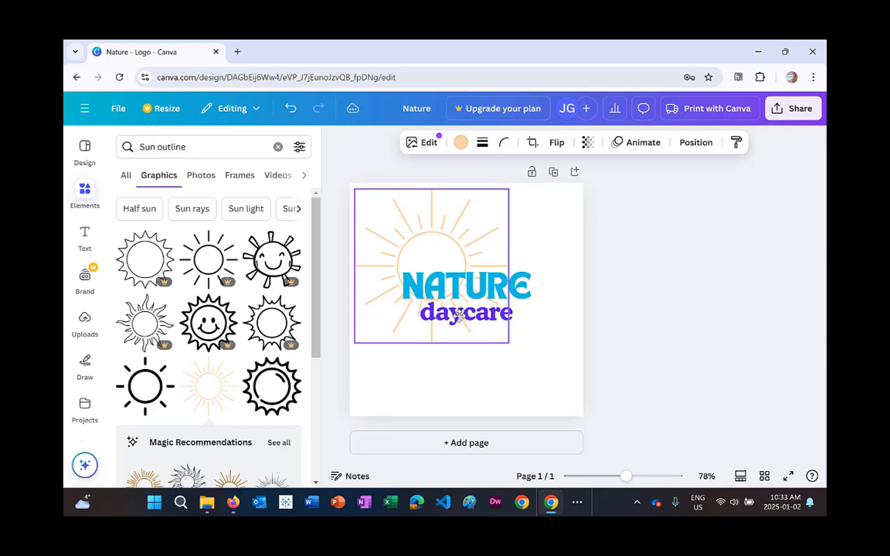
left_click_drag(507, 342, 575, 410)
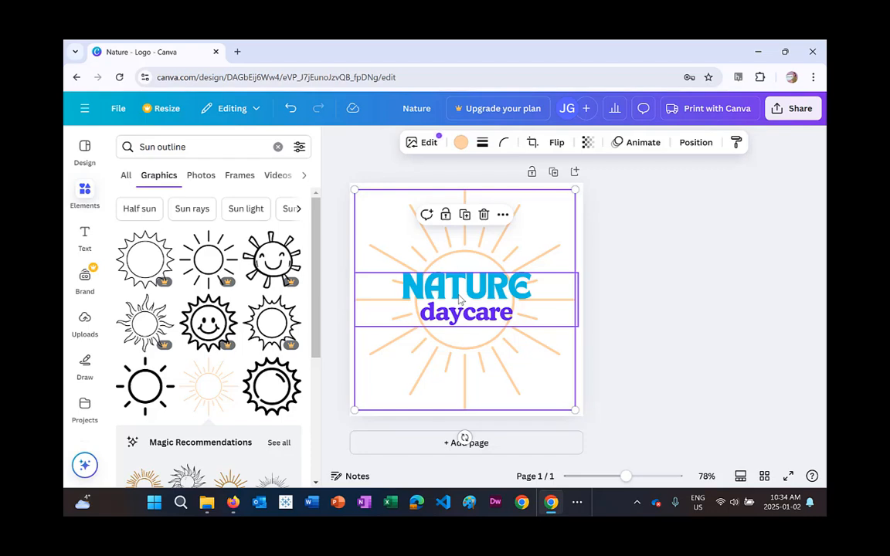
left_click_drag(461, 299, 421, 258)
left_click(415, 290)
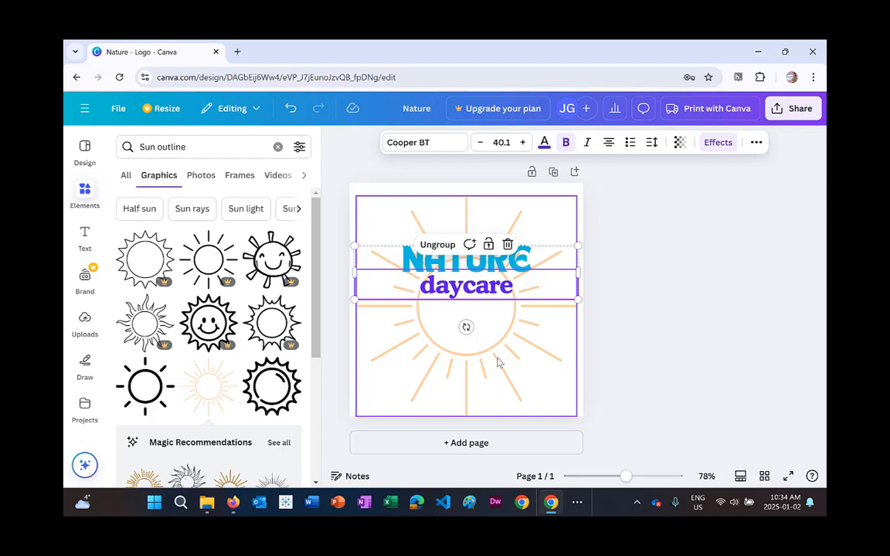
Pick the highlighter in the Draw tools and try sampling the sun's colour with the eyedropper, undoing the stray dot.
left_click(85, 368)
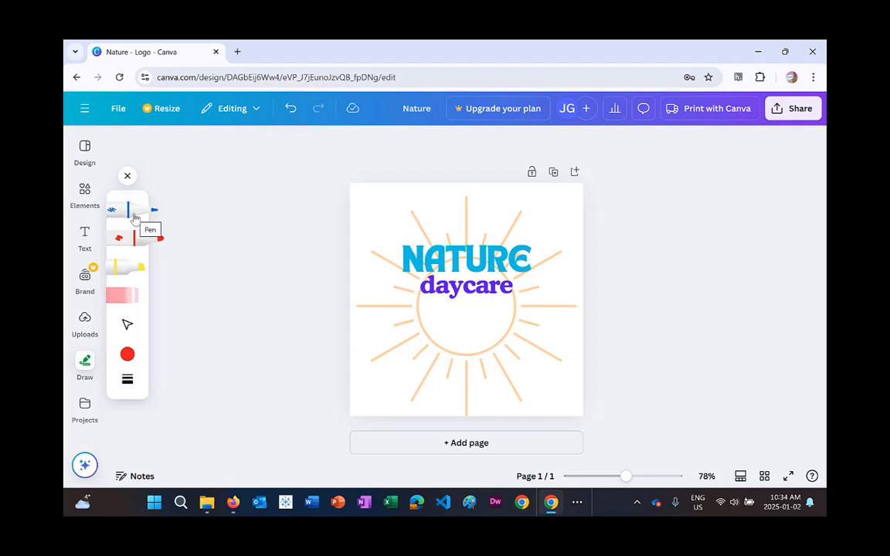
left_click(139, 270)
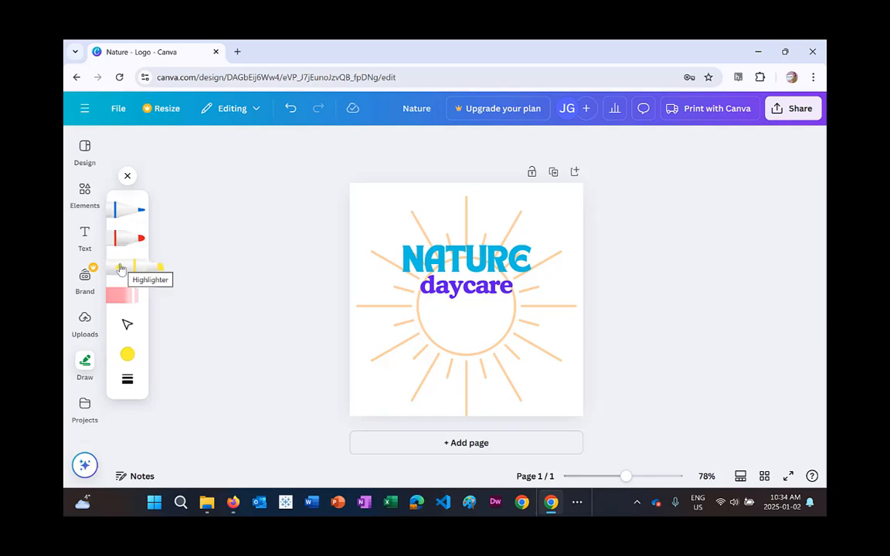
left_click(128, 354)
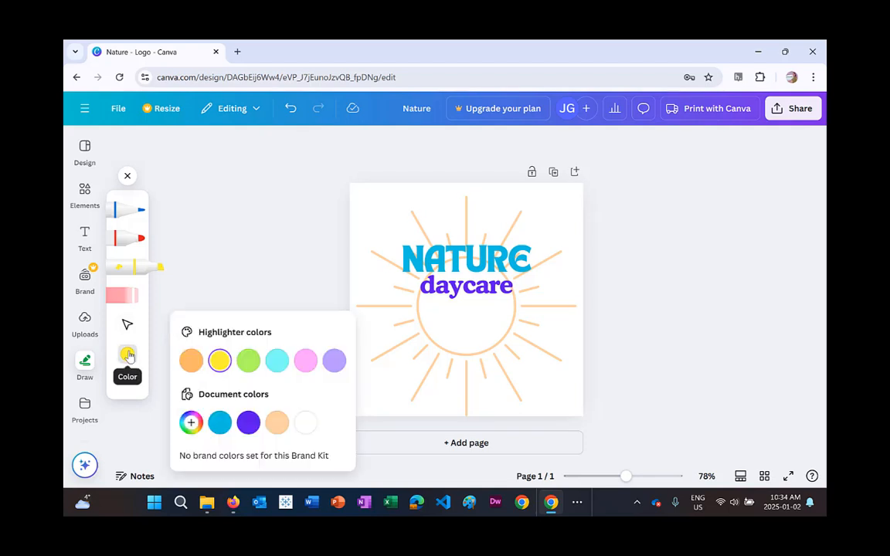
left_click(191, 423)
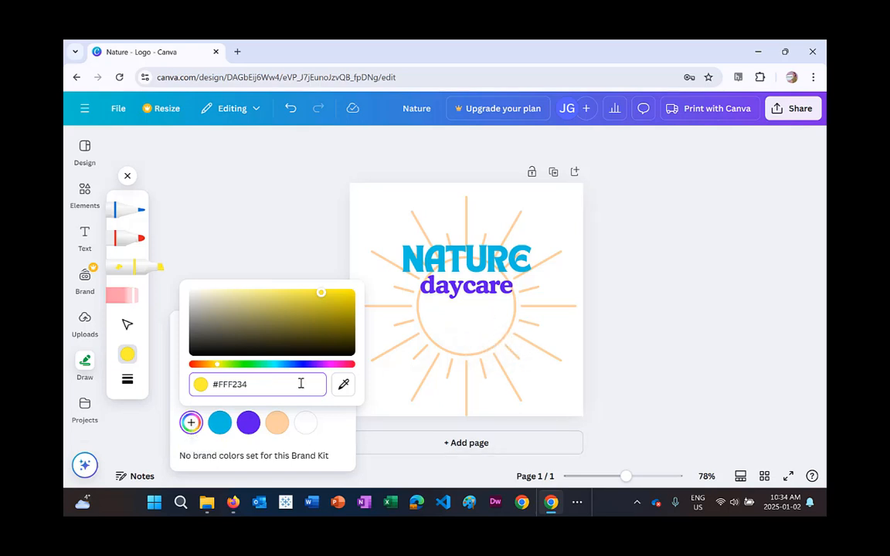
left_click(344, 385)
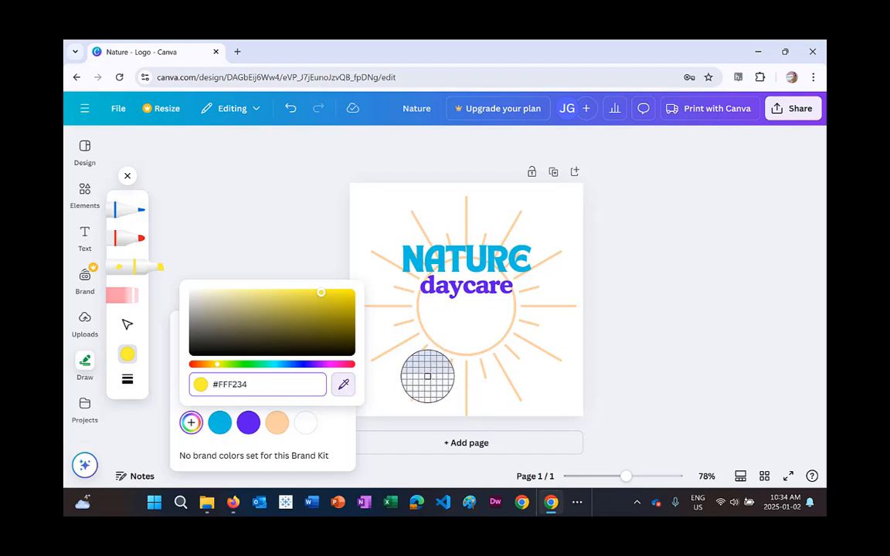
left_click(428, 370)
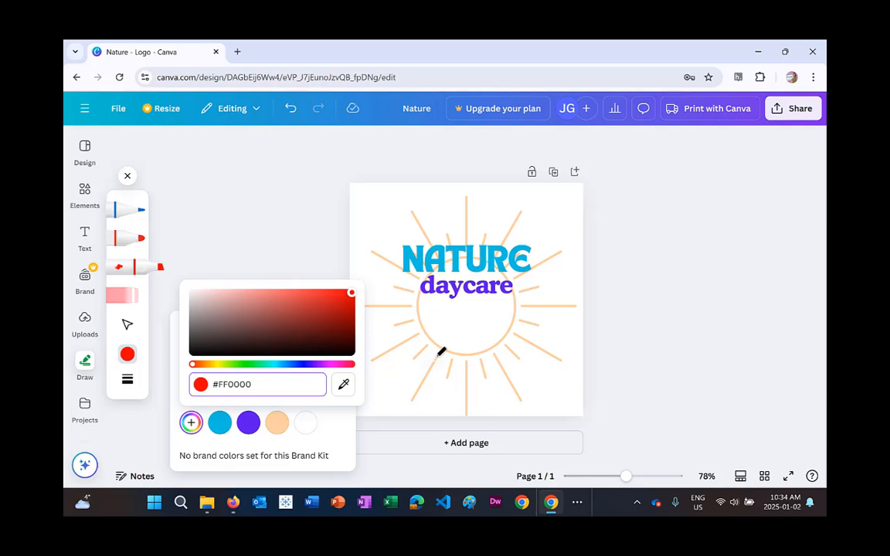
left_click(438, 355)
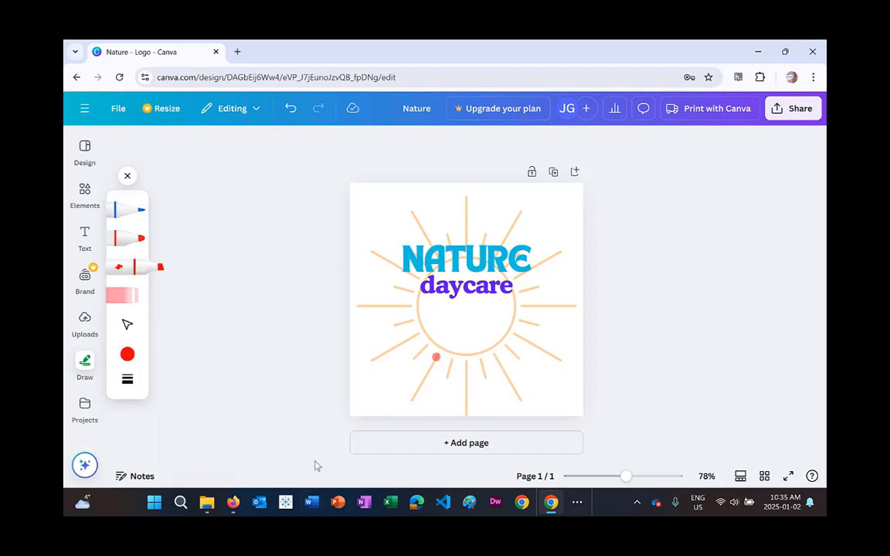
key("ctrl+z")
Try again to sample the sun's colour with the eyedropper at higher zoom, undoing the stray dot.
left_click(125, 352)
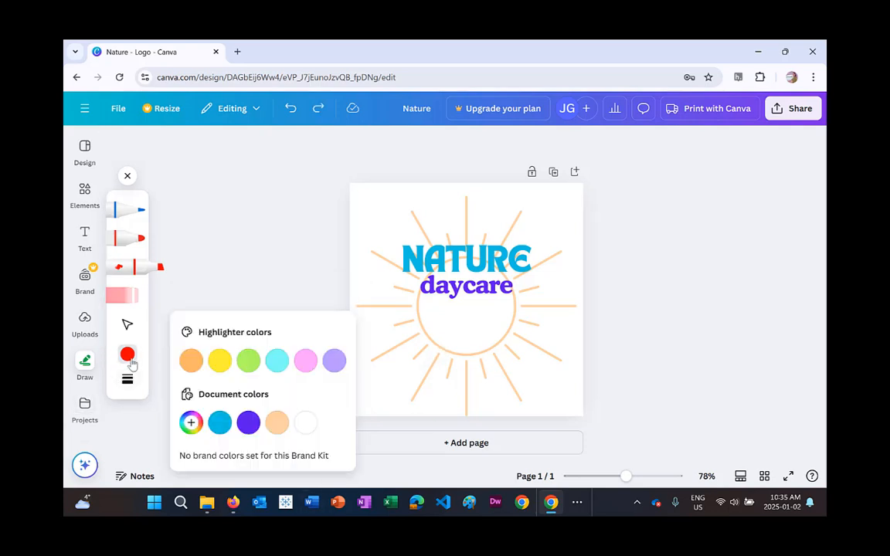
left_click(193, 423)
left_click(343, 384)
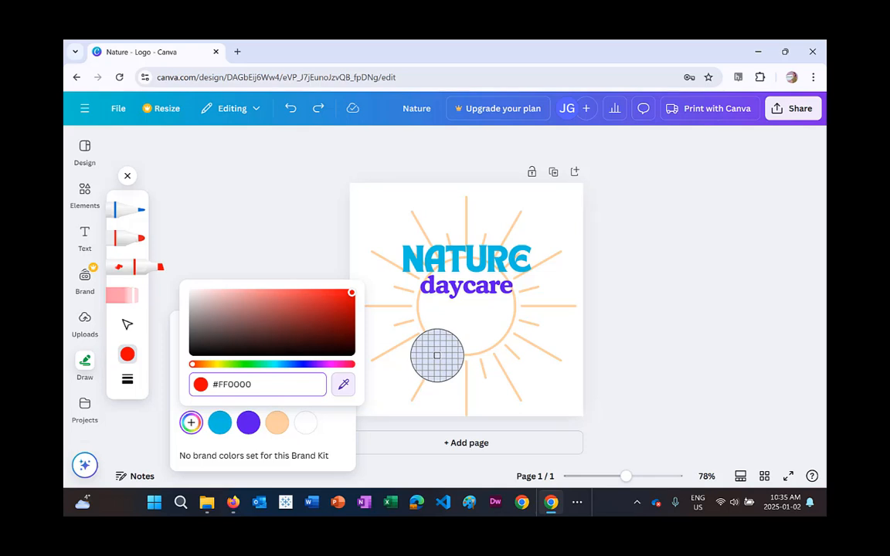
left_click(437, 356)
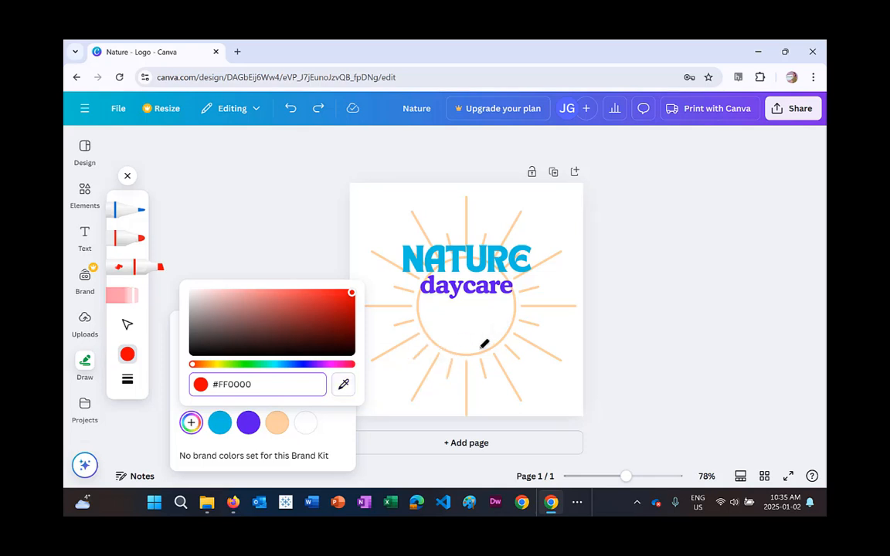
left_click(343, 384)
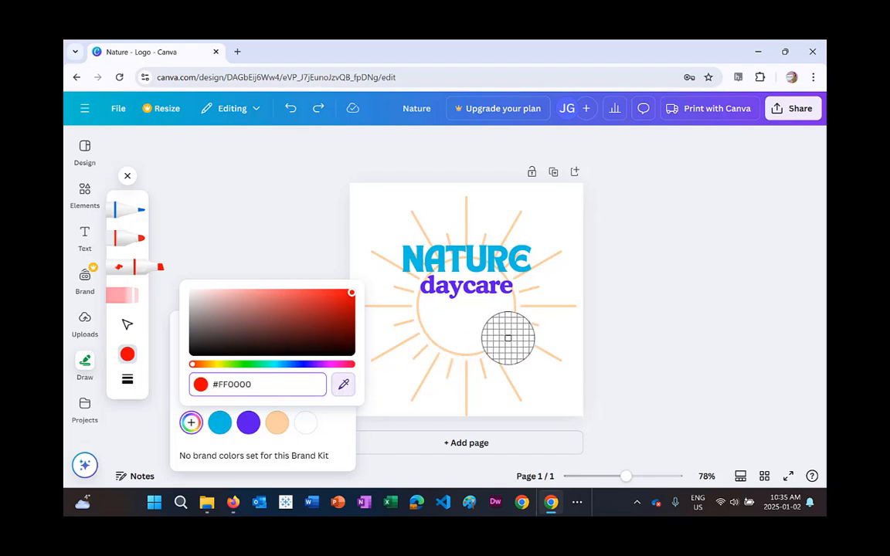
scroll(502, 349, "up", 5, "ctrl")
scroll(502, 349, "up", 4, "ctrl")
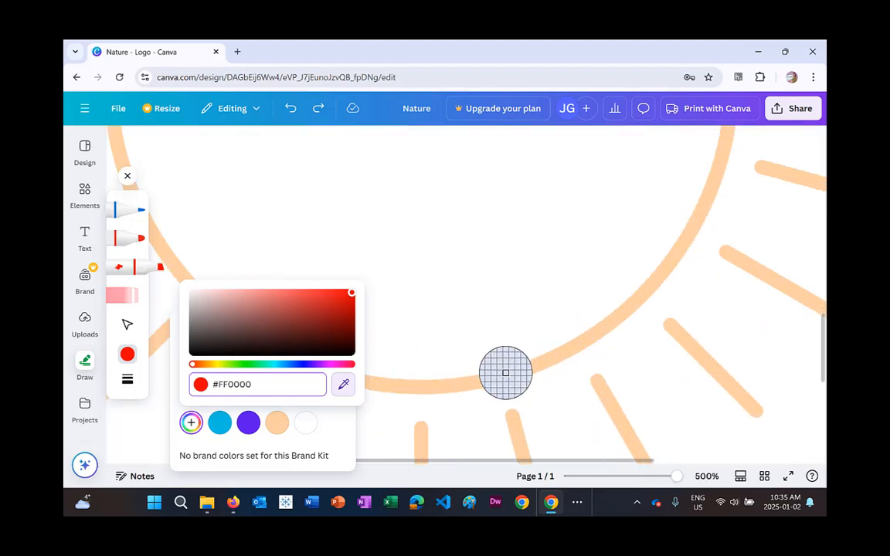
left_click(505, 373)
left_click(506, 373)
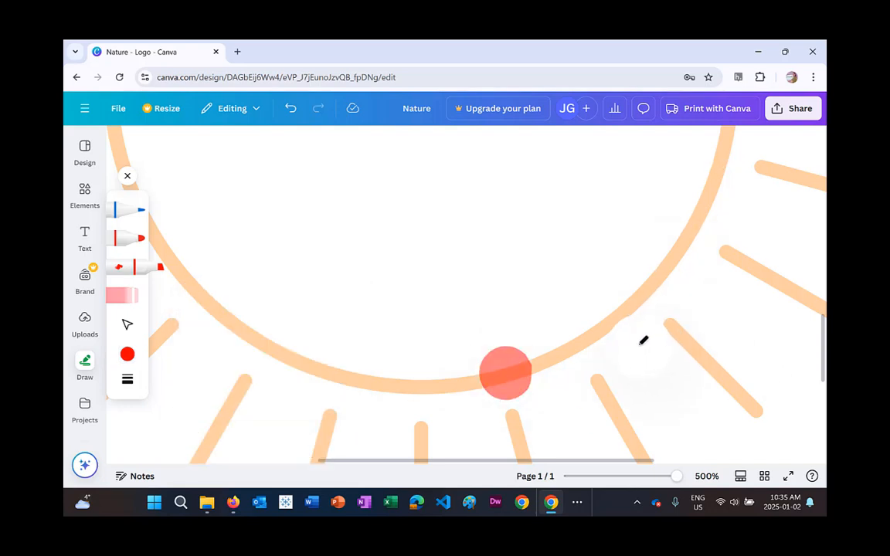
key("ctrl+z")
Set the highlighter colour to the peach document colour #FFD1A2.
left_click(128, 354)
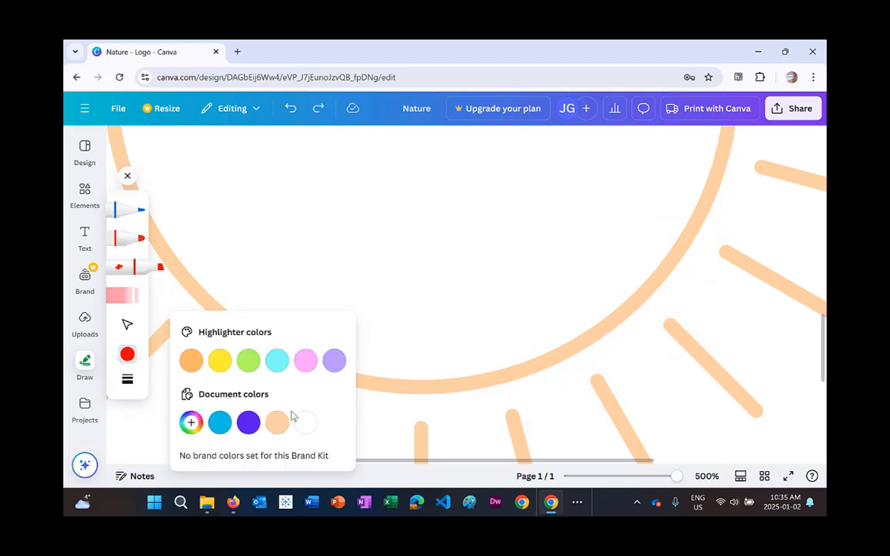
left_click(191, 422)
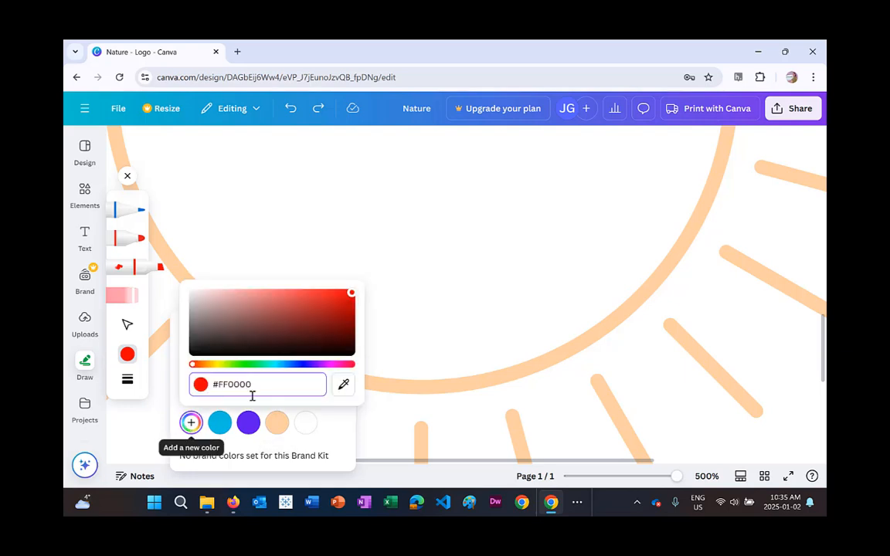
triple_click(291, 384)
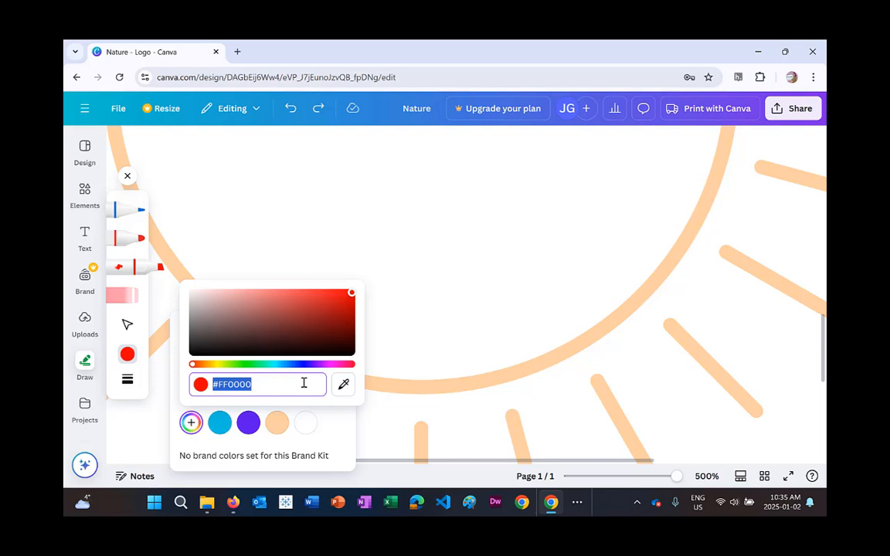
left_click(276, 422)
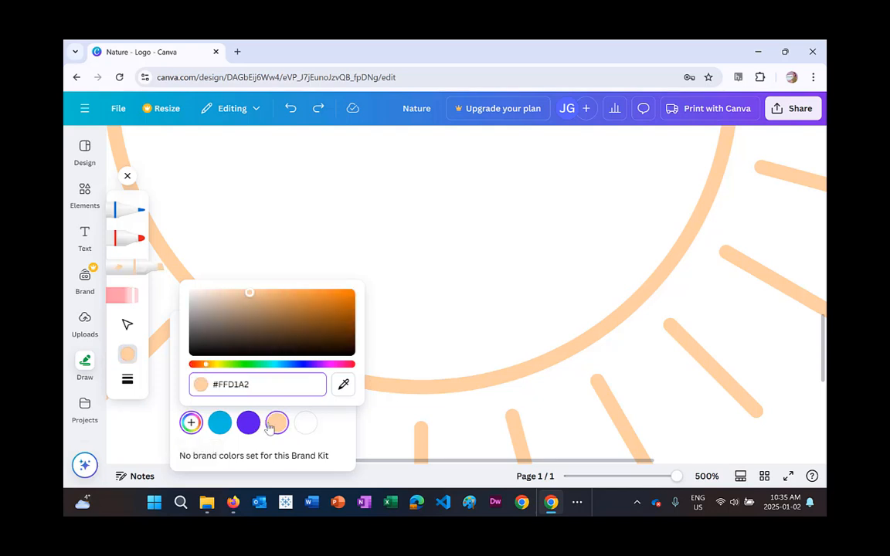
left_click(335, 413)
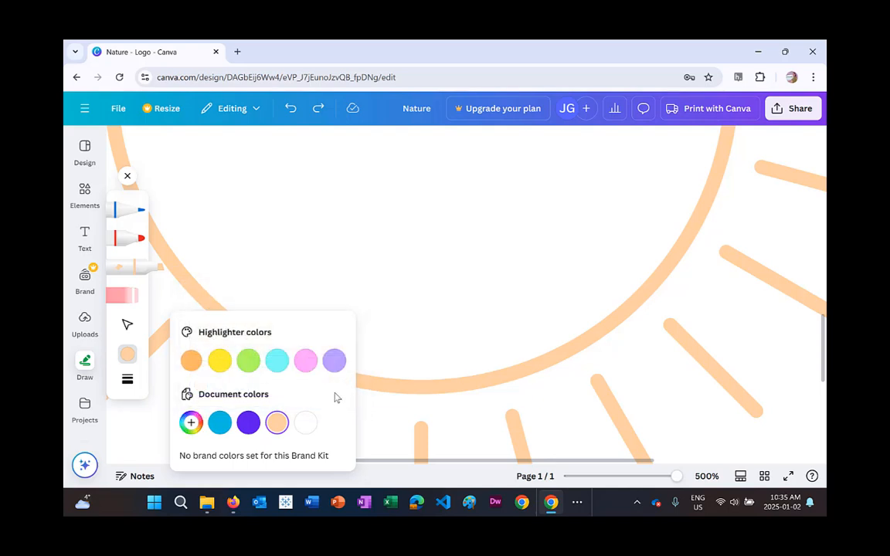
left_click(698, 484)
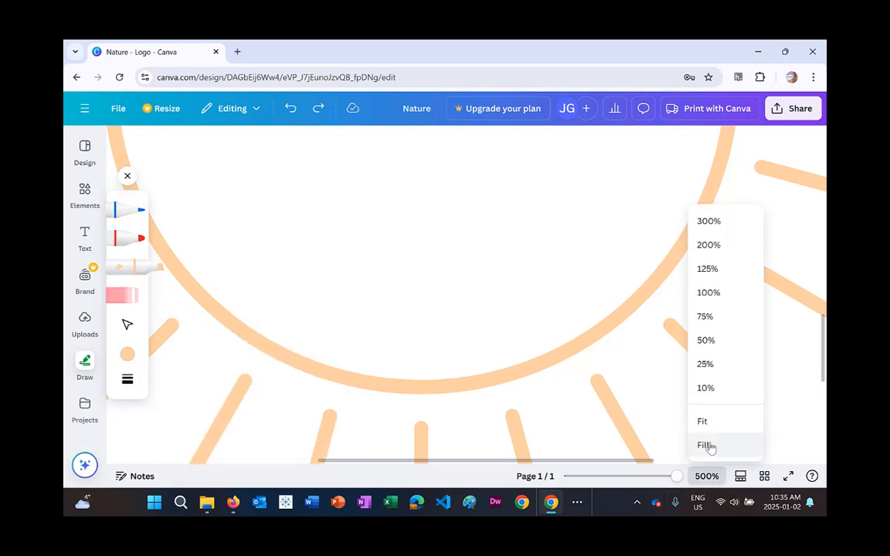
left_click(718, 423)
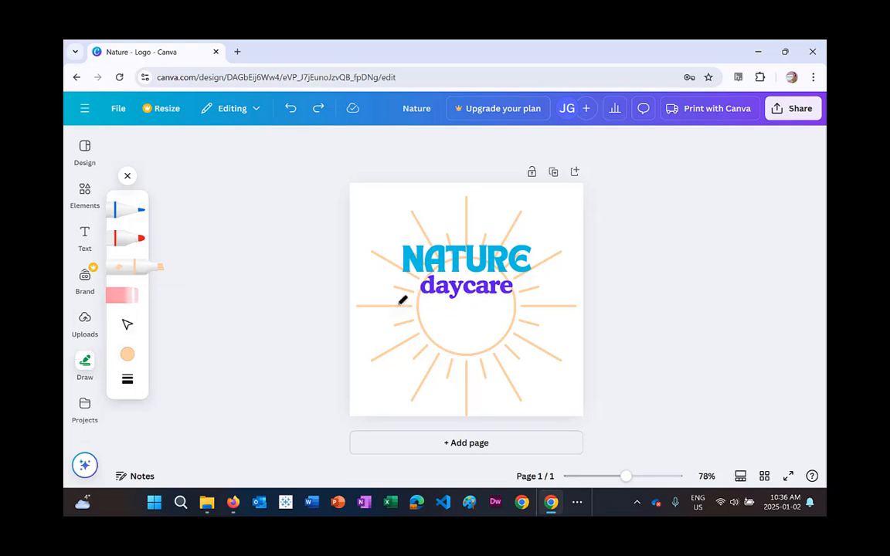
Draw a peach highlighter stroke across the word 'daycare', undoing and redrawing the first attempt.
left_click_drag(400, 303, 533, 292)
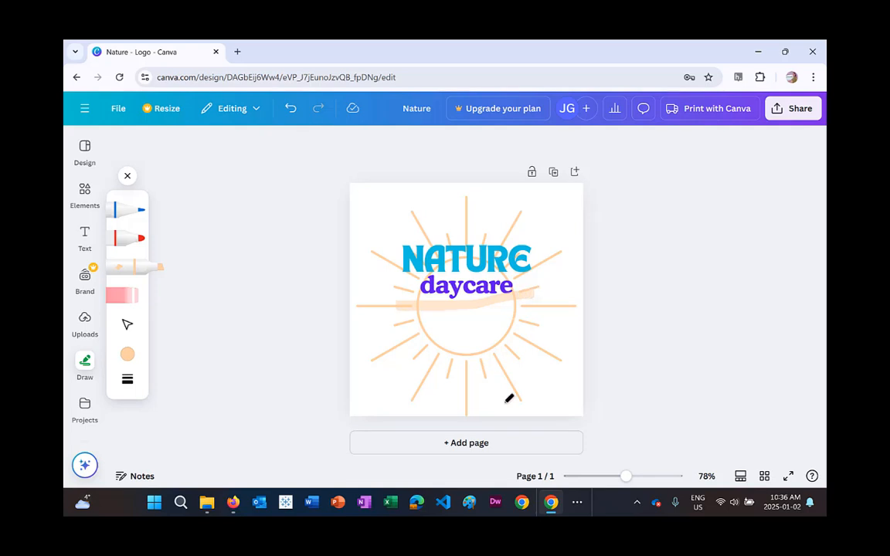
key("ctrl+z")
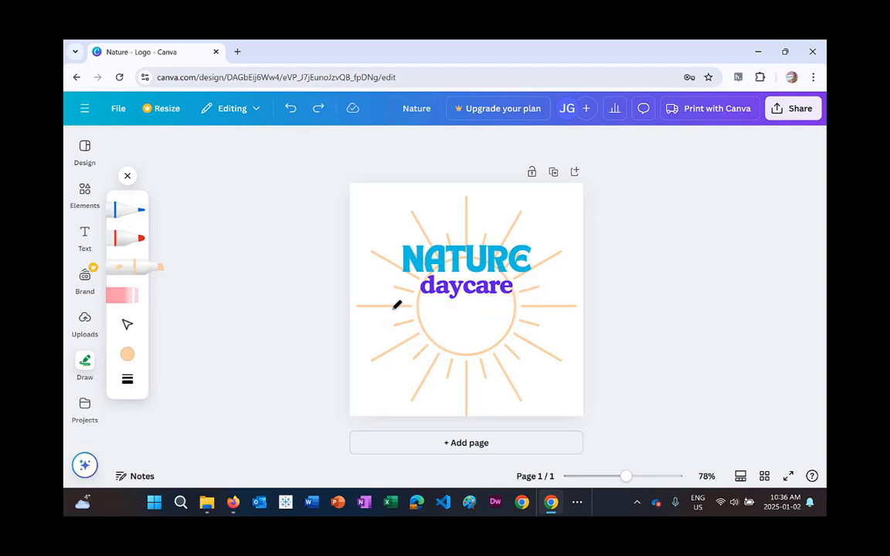
left_click_drag(409, 294, 531, 288)
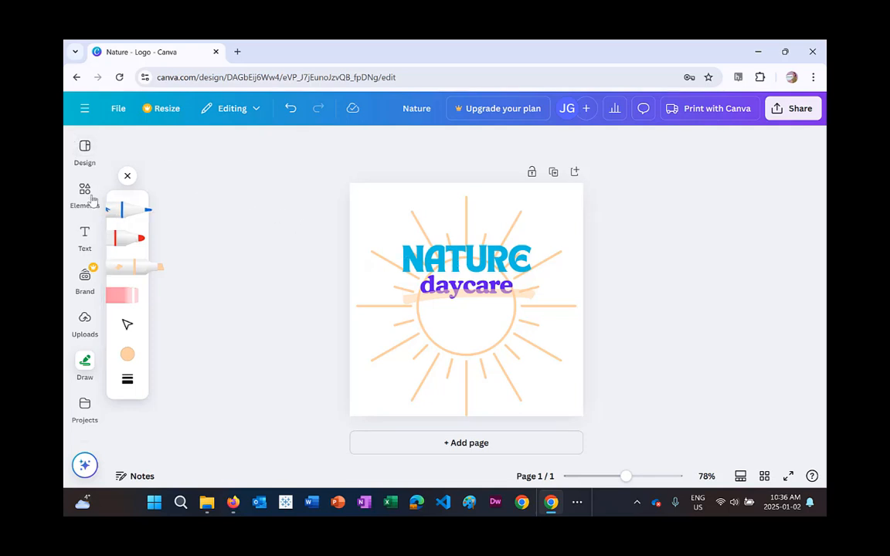
Bring the 'NATURE daycare' text to the front so it sits above the highlighter stroke.
left_click(78, 152)
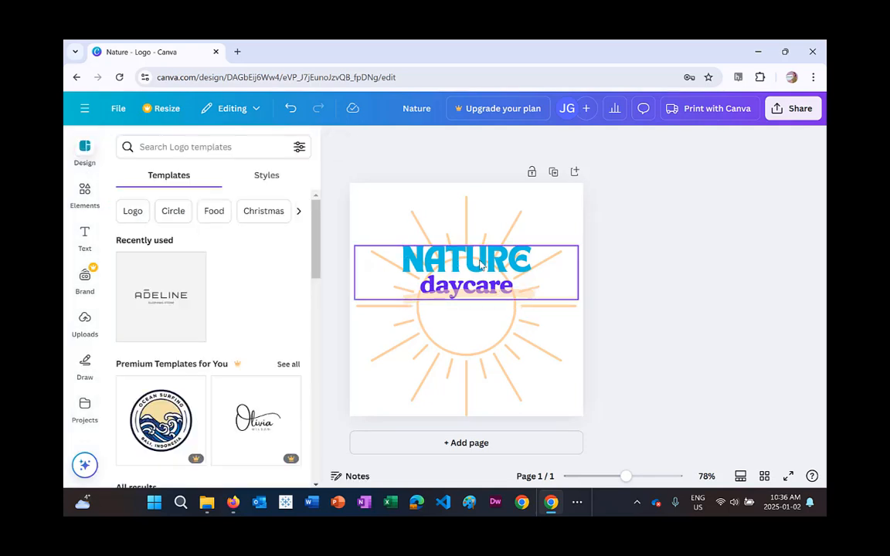
left_click(481, 298)
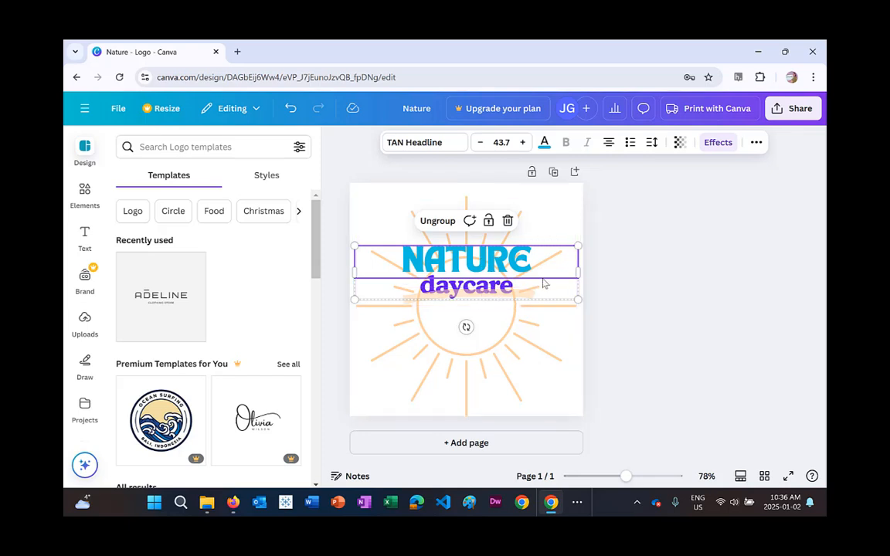
left_click(506, 288)
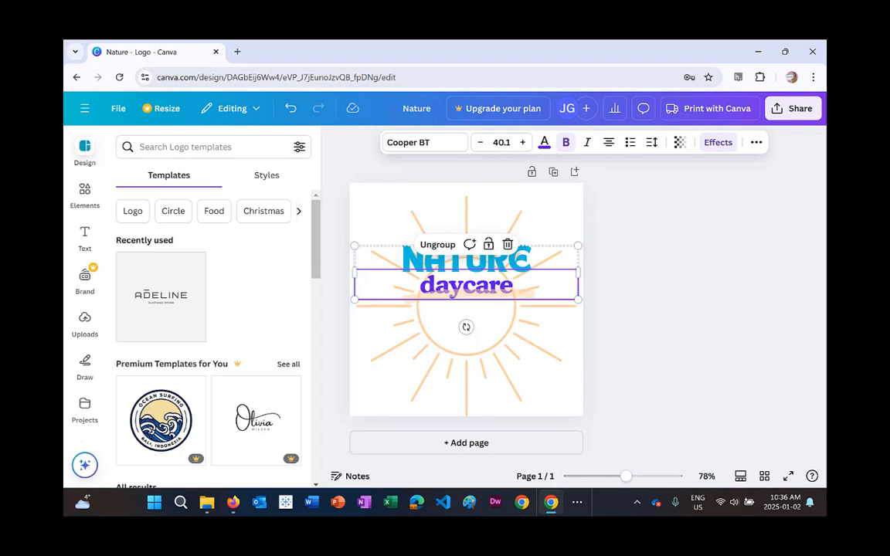
left_click(756, 144)
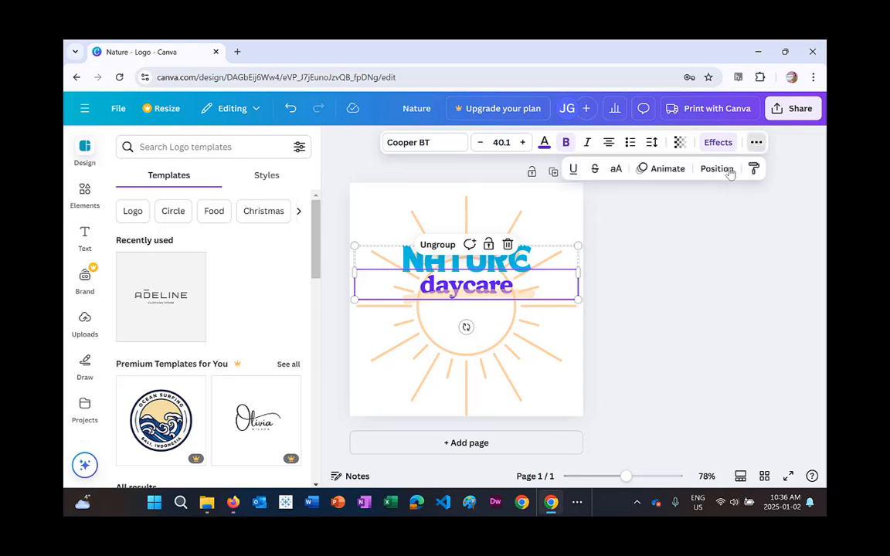
left_click(471, 263)
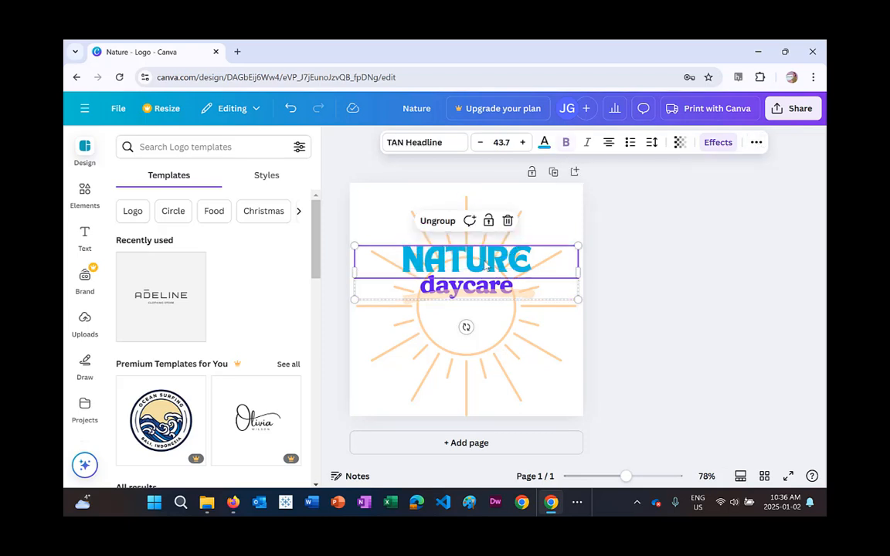
left_click(755, 143)
left_click(722, 170)
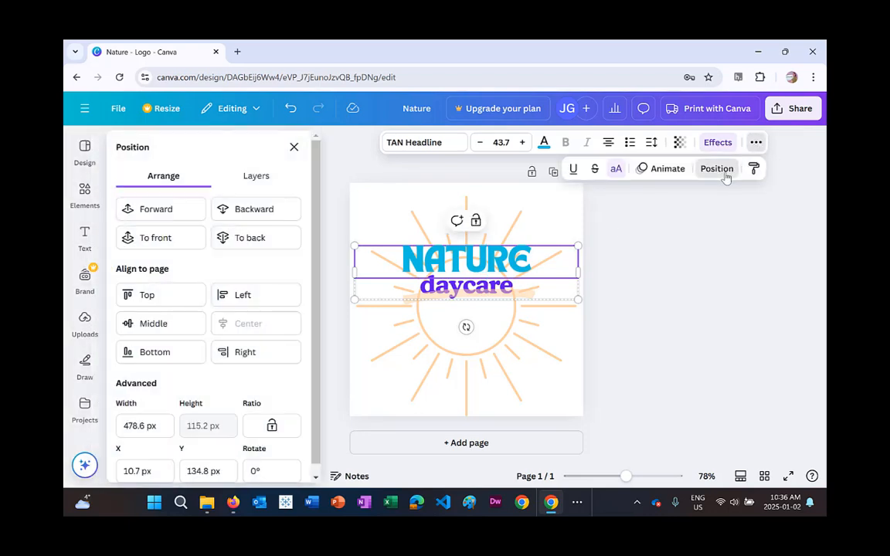
left_click(177, 239)
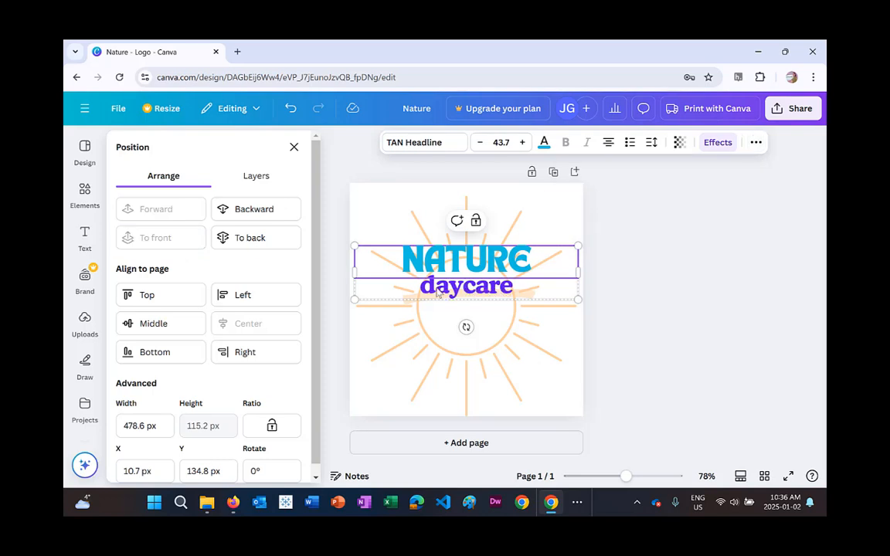
left_click(649, 265)
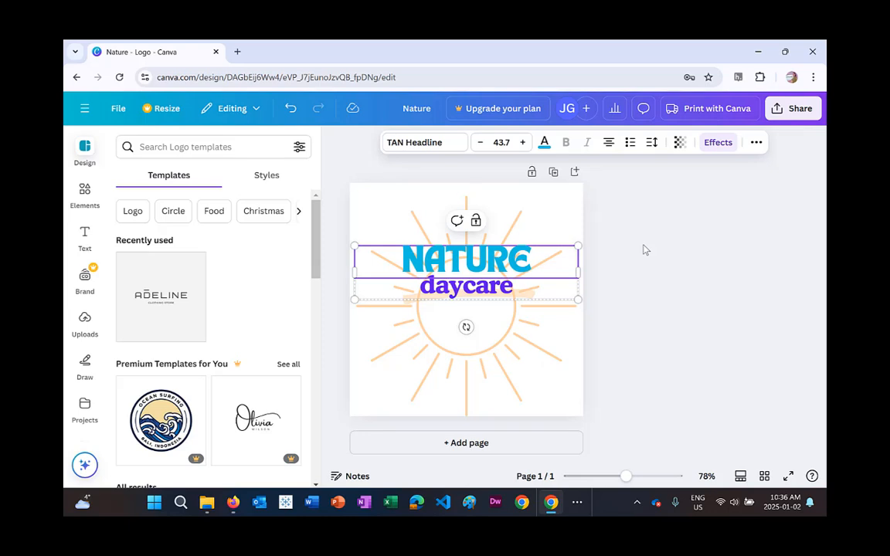
Rename the design as d_logo.
left_click(125, 109)
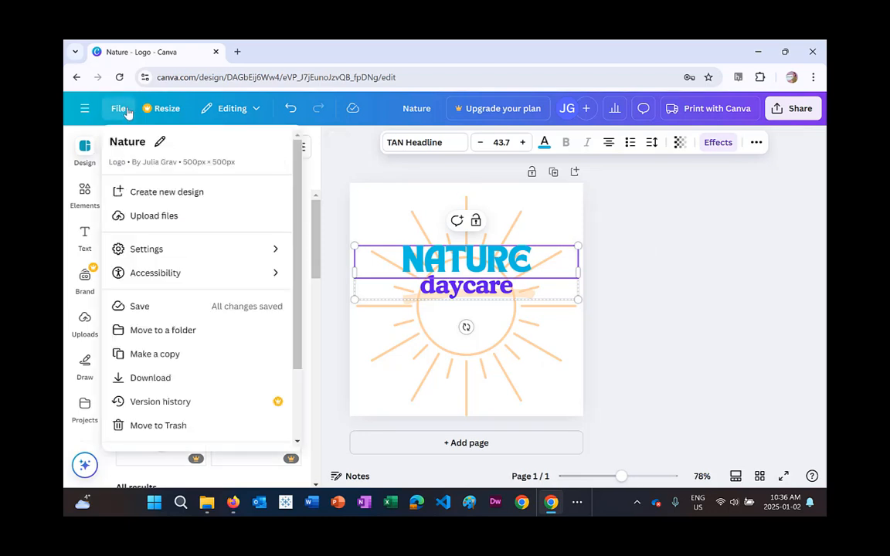
left_click(160, 141)
left_click(148, 142)
double_click(136, 145)
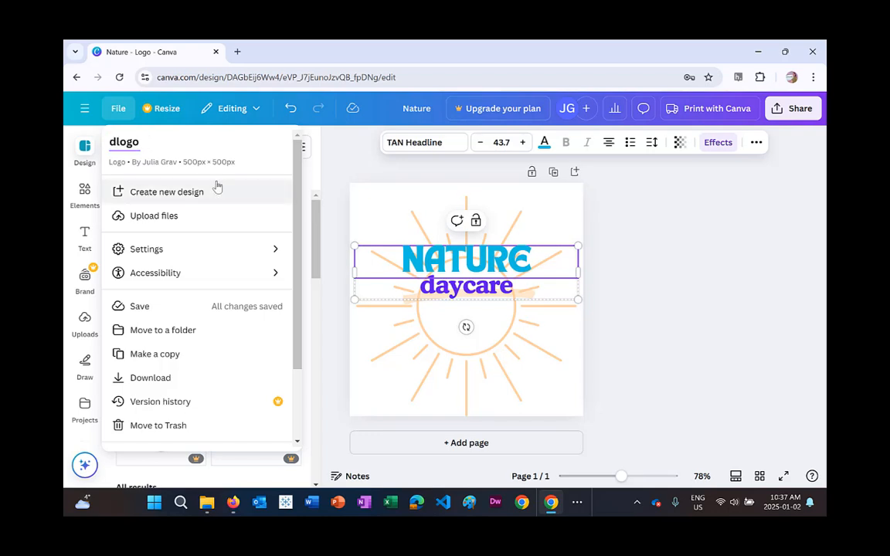
type("_logo")
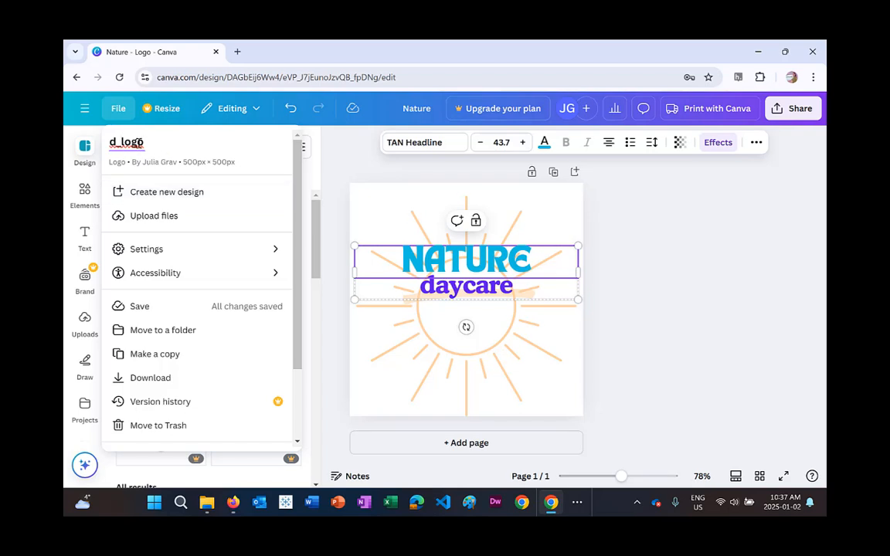
key("BackSpace")
left_click(312, 129)
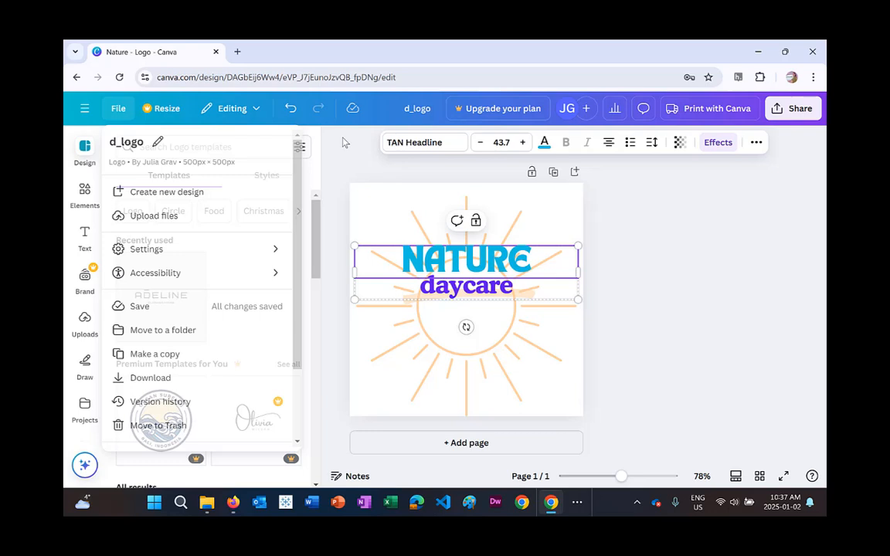
Download the design as a PNG file.
left_click(798, 109)
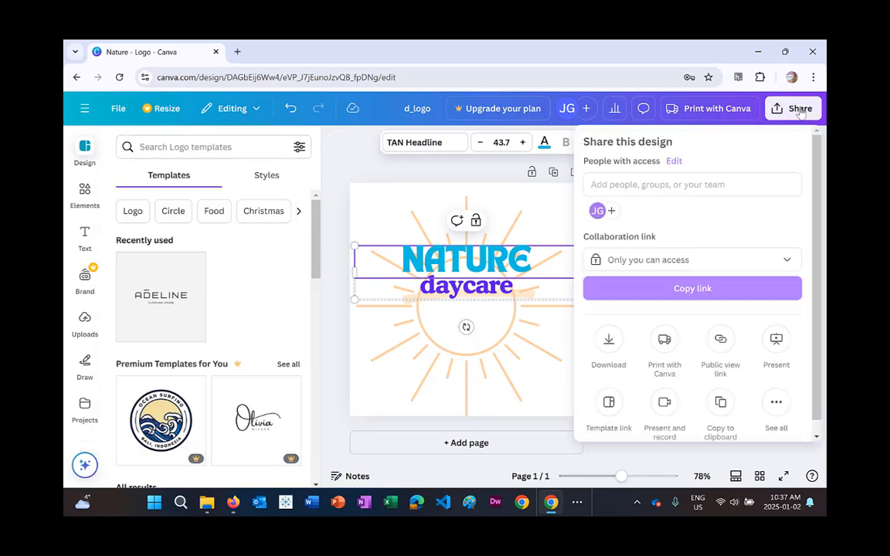
left_click(608, 344)
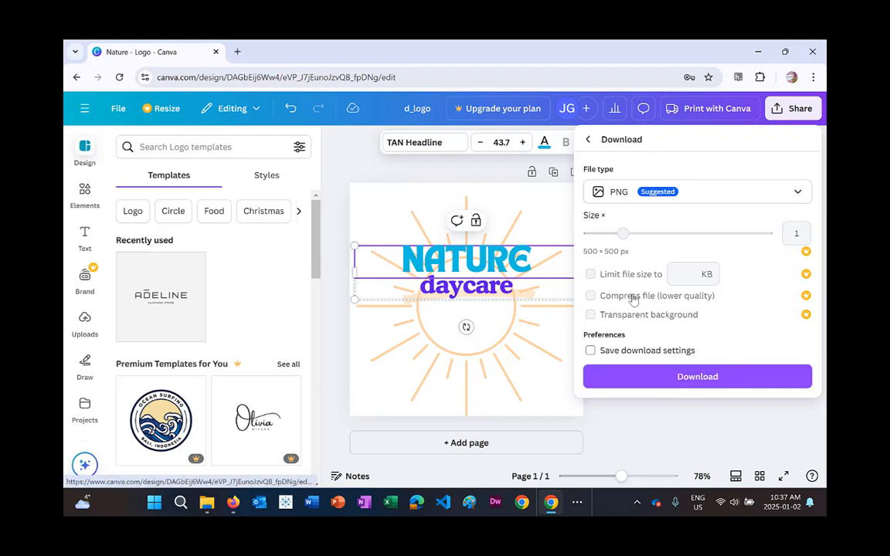
left_click(645, 382)
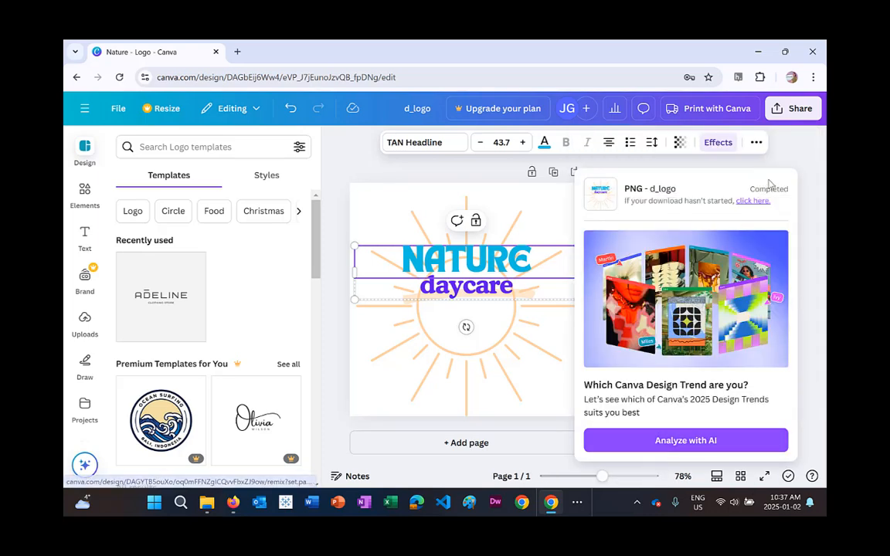